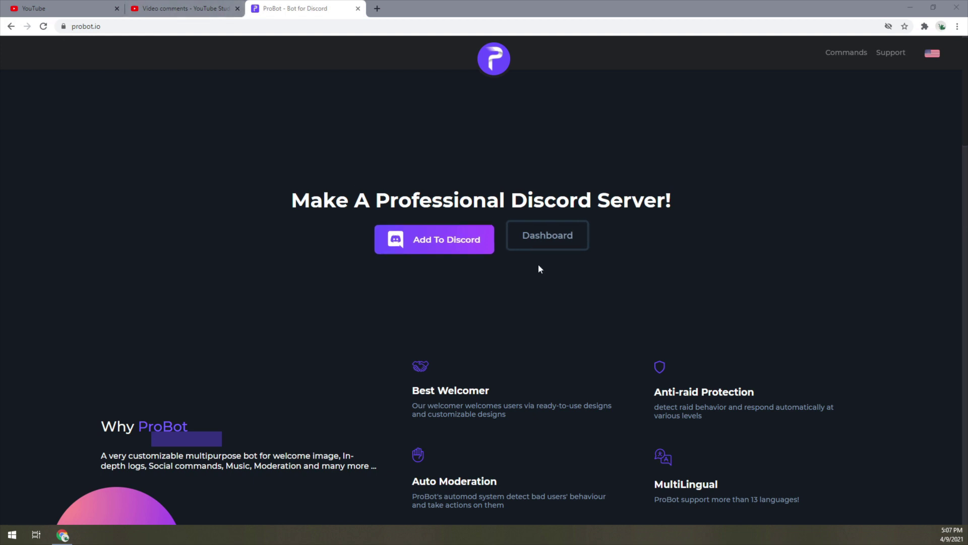
Start adding ProBot to a Discord server from the probot.io home page.
click(447, 244)
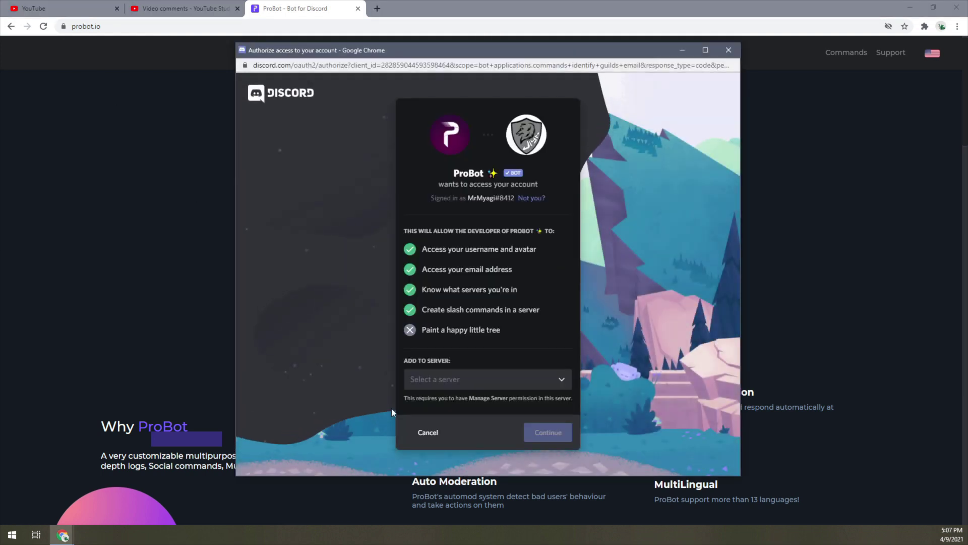
Add ProBot to the Testing! server, authorizing its permissions and passing the hCaptcha check.
click(545, 382)
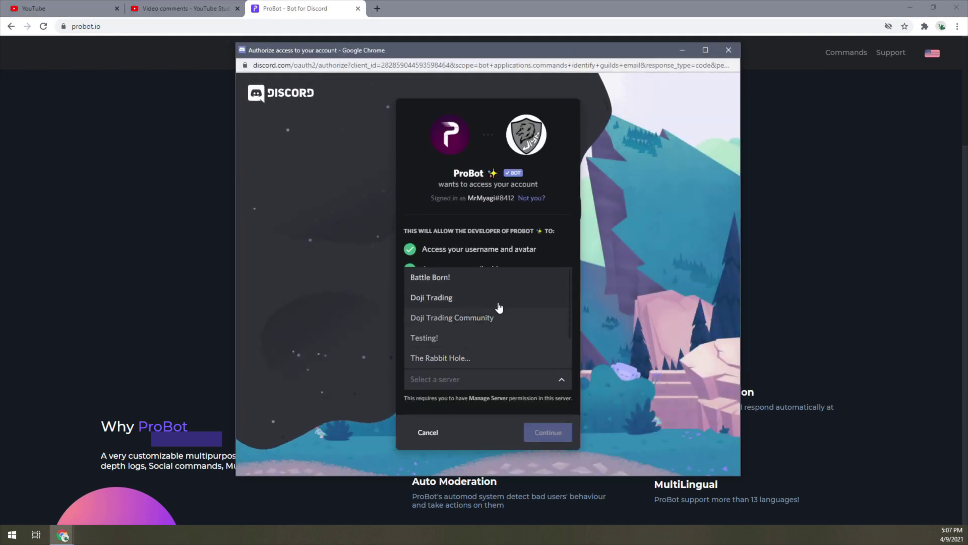
click(512, 336)
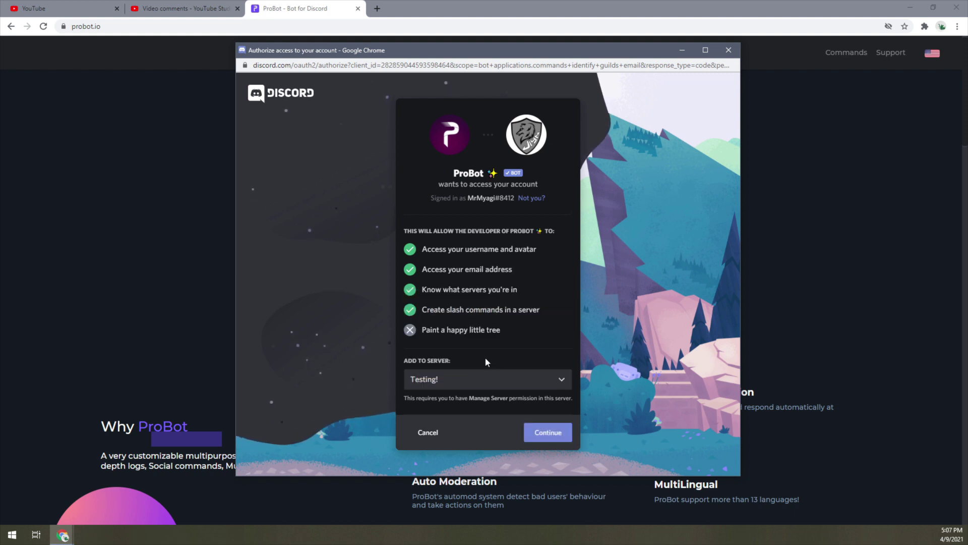
click(548, 432)
scroll(520, 353, down, 3)
click(554, 446)
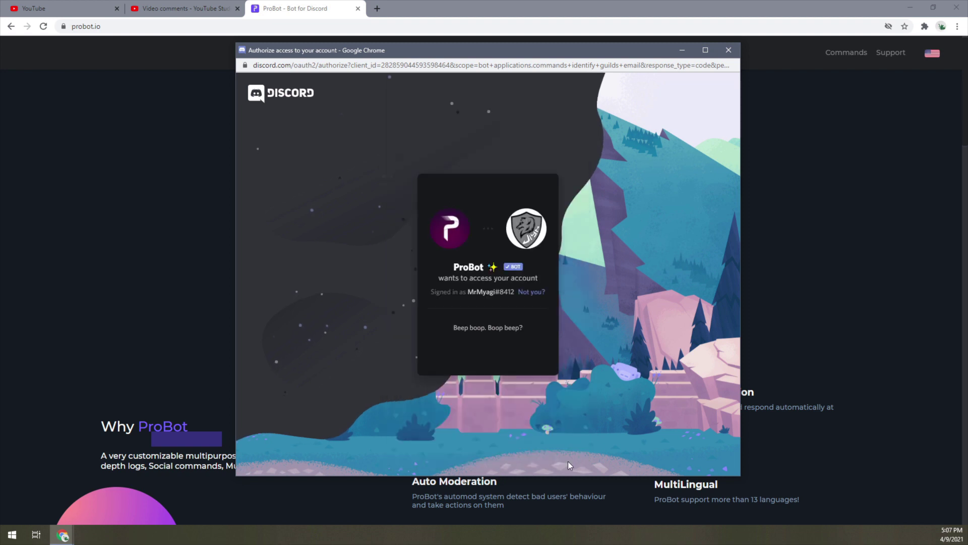
click(428, 342)
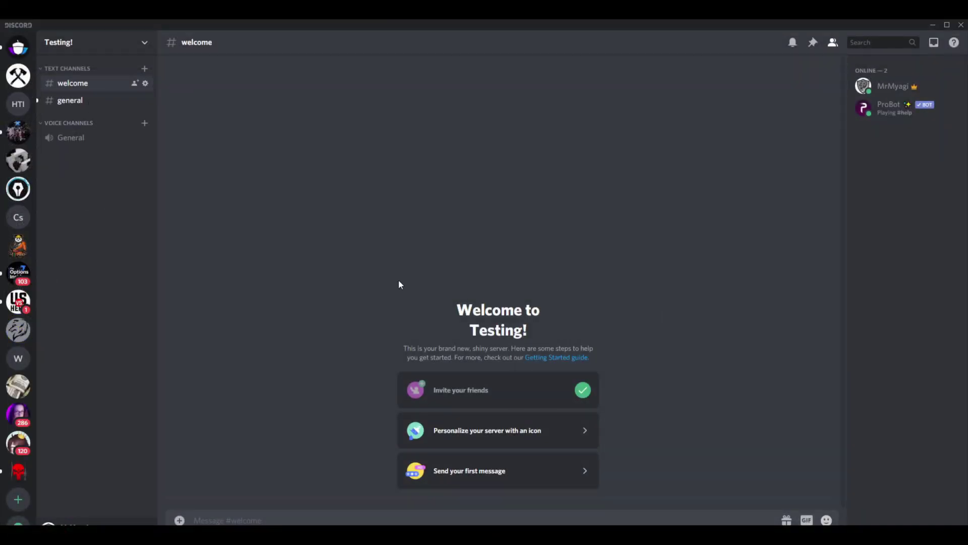
Open the Testing! server settings and review the Tank, Soldier, Commander and ProBot roles.
click(138, 48)
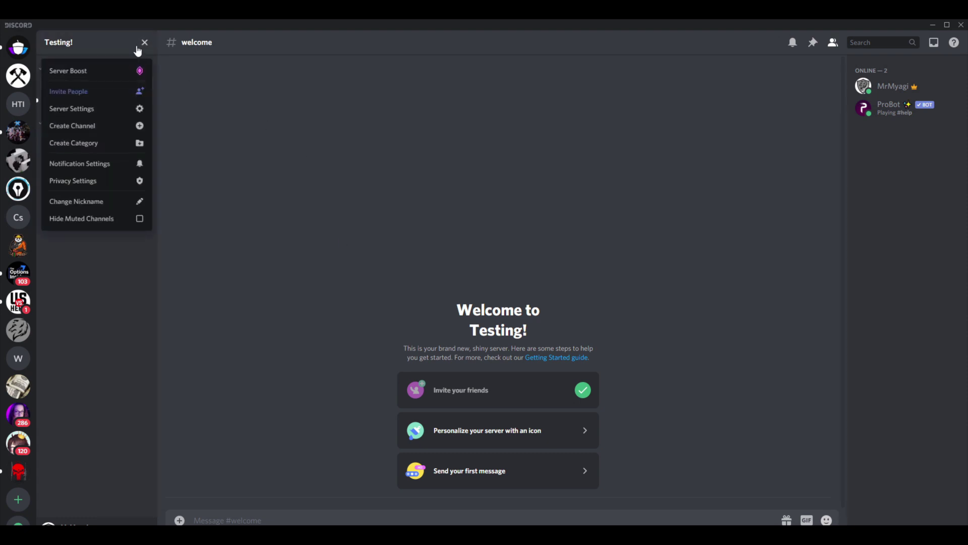
click(84, 116)
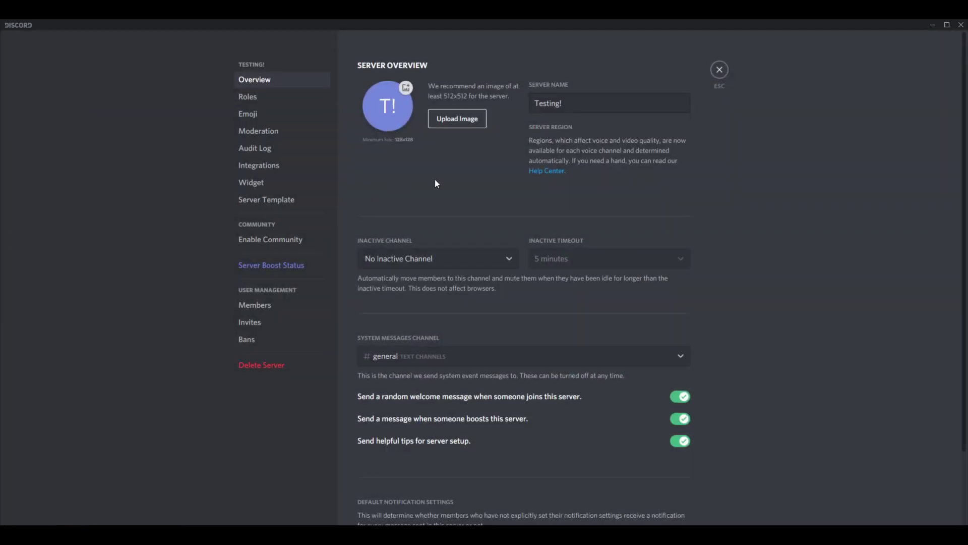
click(275, 167)
click(262, 100)
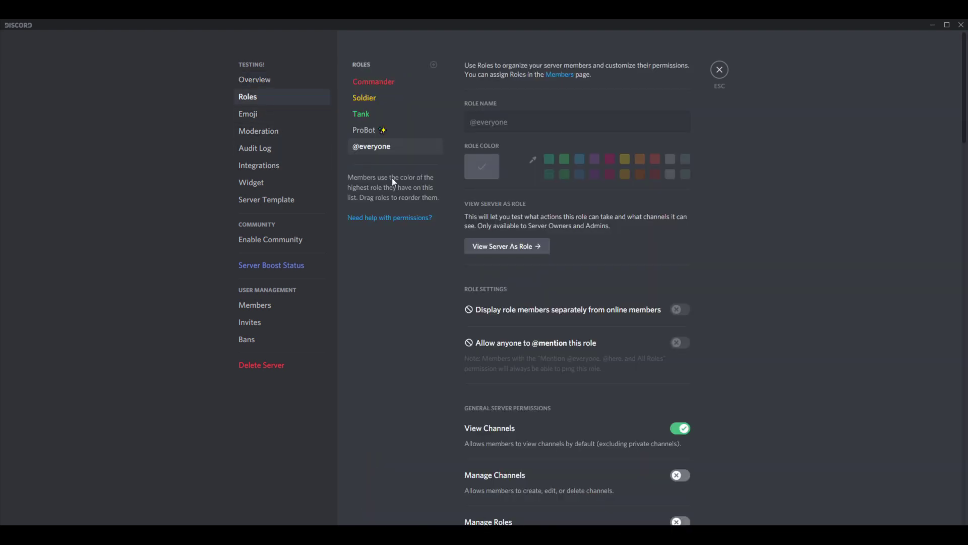
click(394, 113)
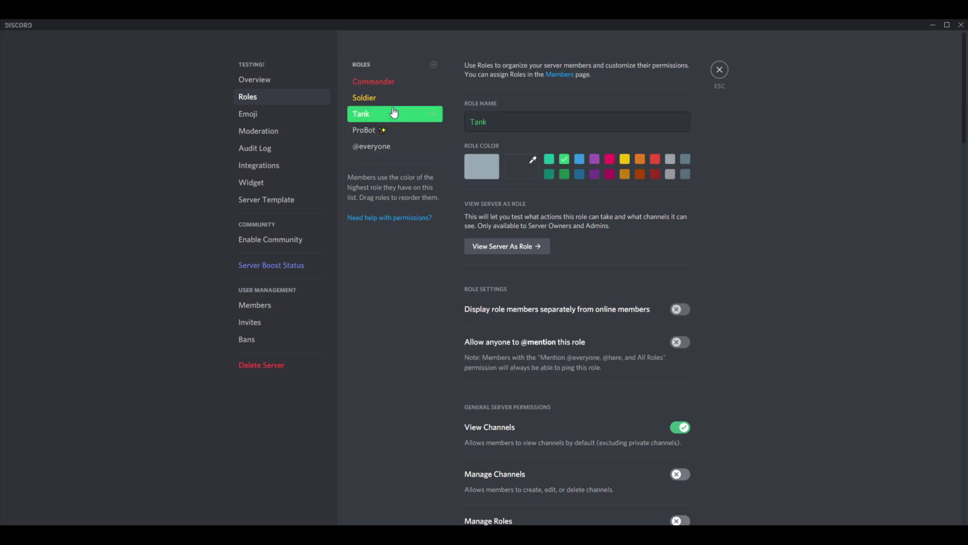
click(393, 98)
click(393, 82)
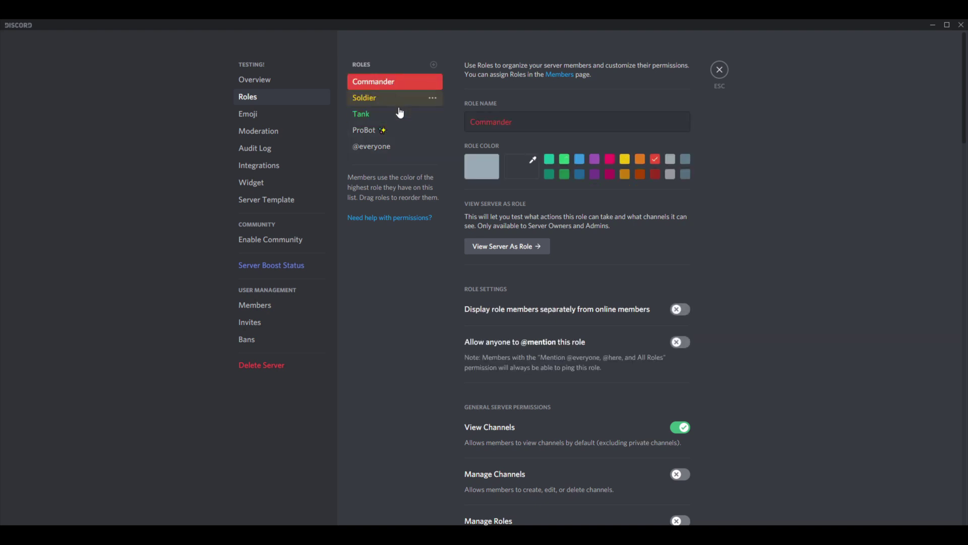
click(373, 132)
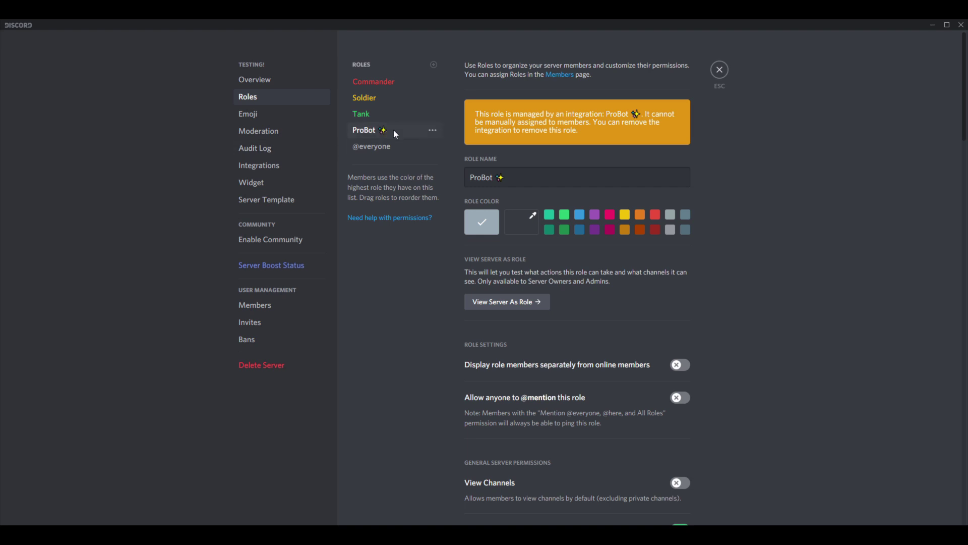
Move the ProBot role above Commander, save the order, and create a new role.
drag(394, 129, 384, 82)
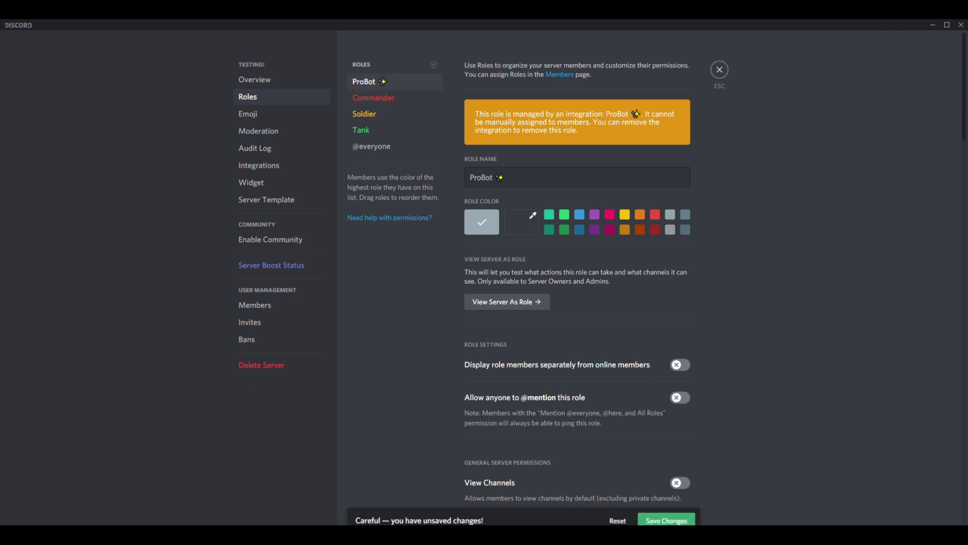
click(675, 522)
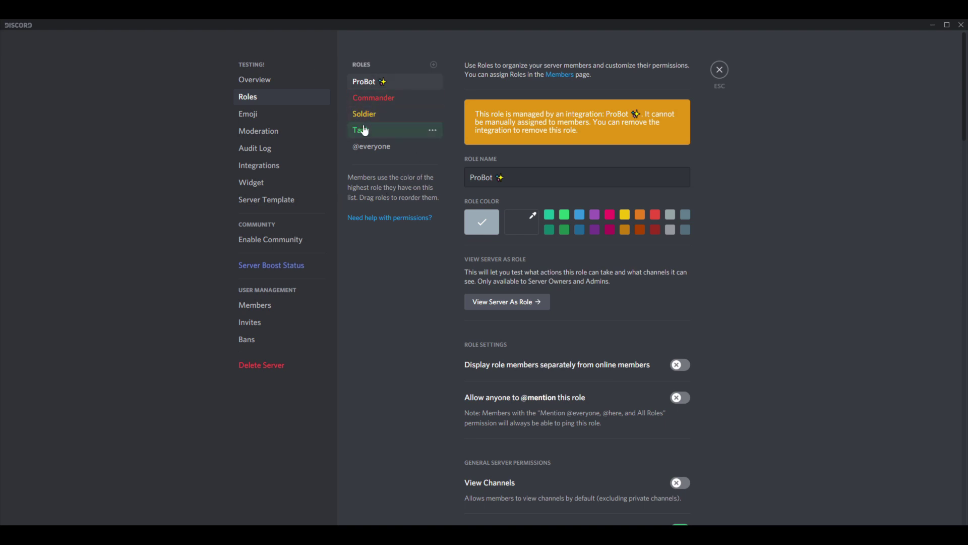
click(433, 64)
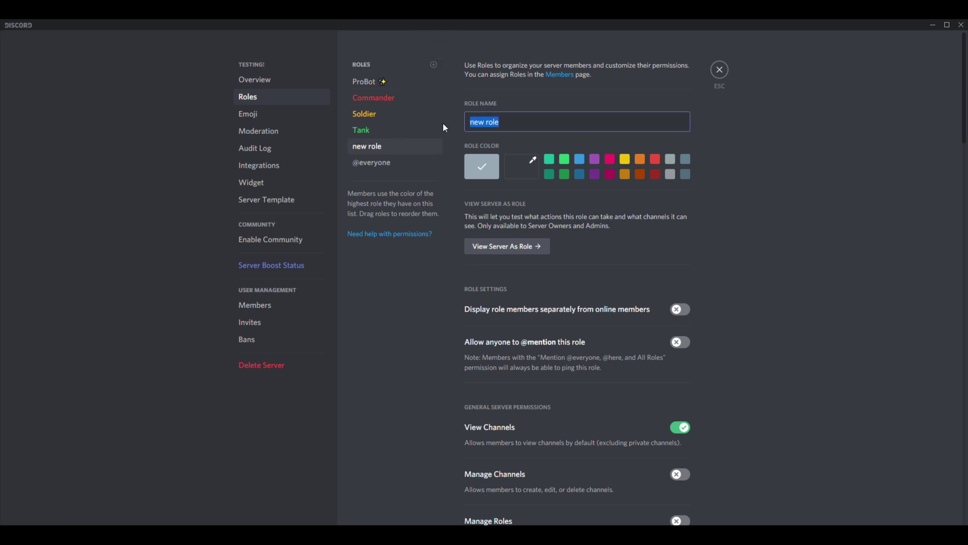
Name the new role Shark, make it blue, and display its members separately.
text(Dhark)
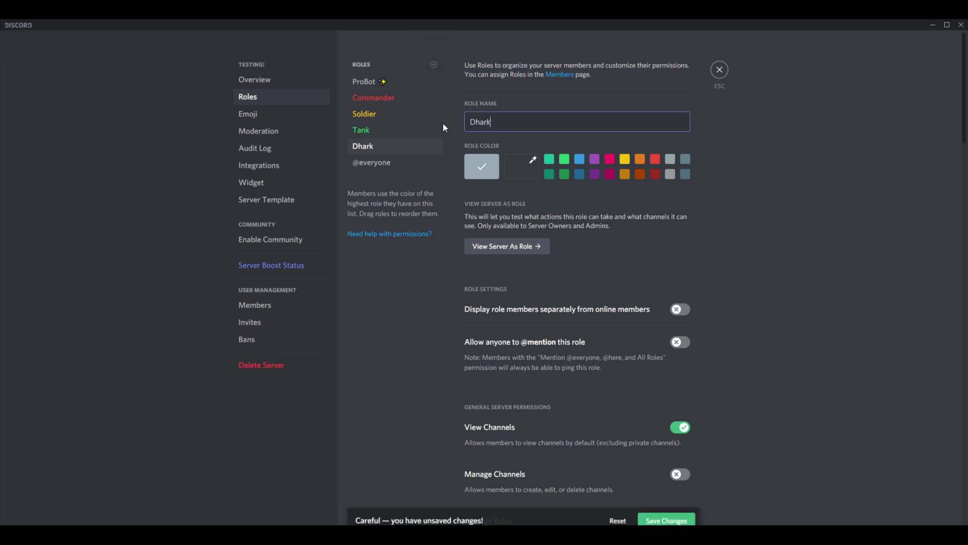
key(BackSpace)
key(BackSpace)
key(BackSpace)
key(BackSpace)
key(BackSpace)
text(Shark)
click(580, 158)
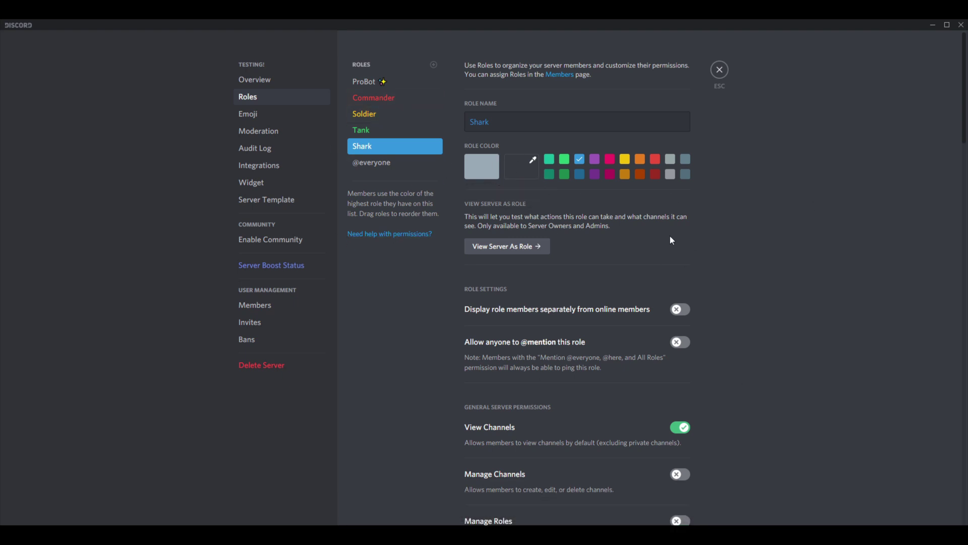
click(681, 311)
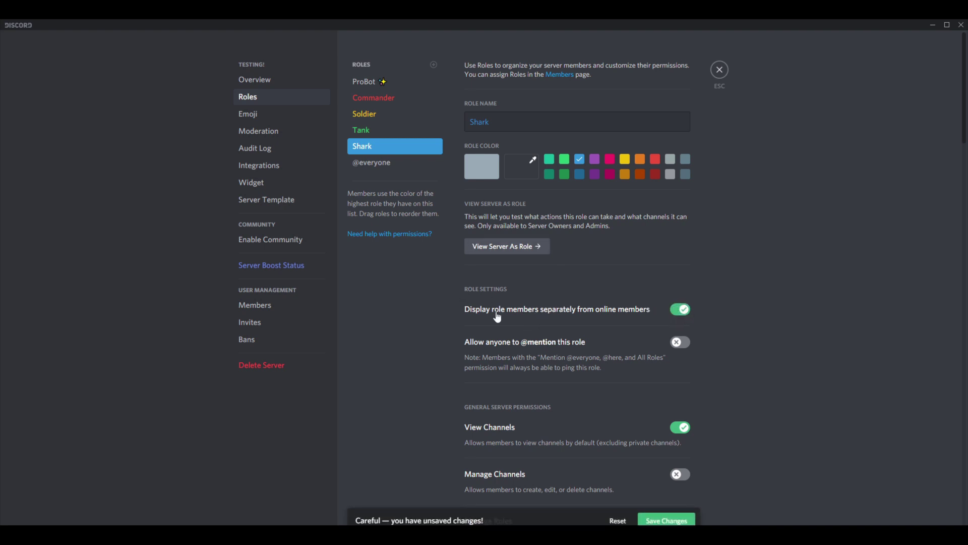
Display Tank, Soldier and Commander members separately too, then save the role changes.
click(394, 131)
click(684, 310)
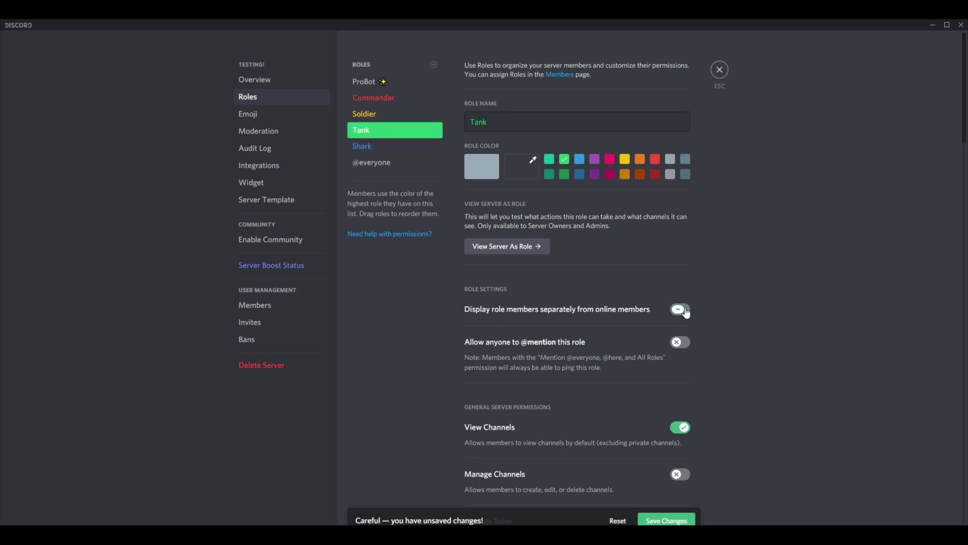
click(385, 114)
click(680, 309)
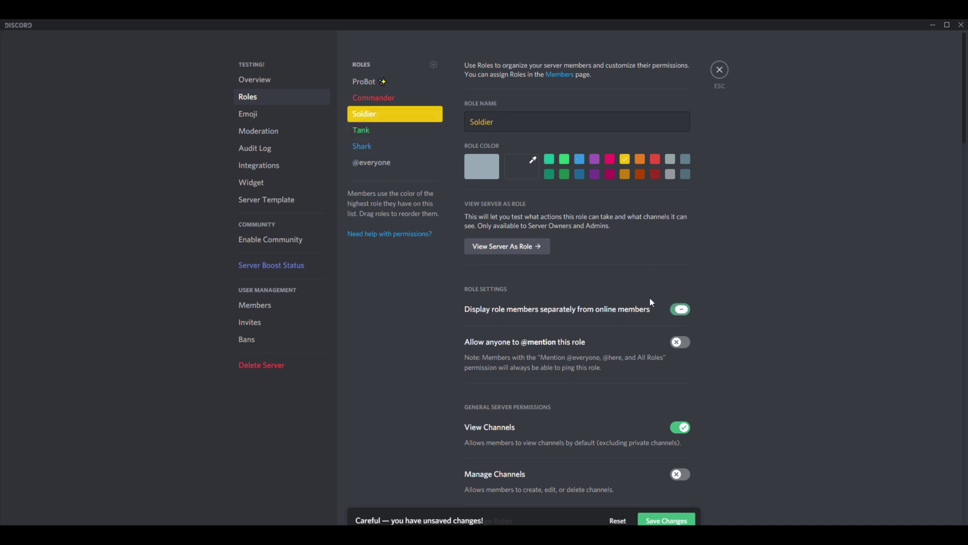
click(386, 98)
click(680, 309)
click(365, 82)
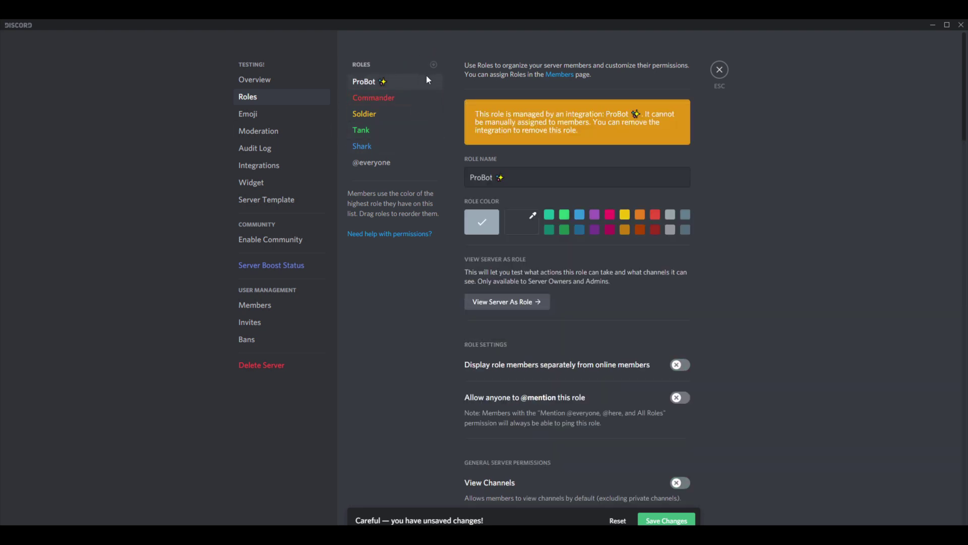
click(666, 520)
click(718, 75)
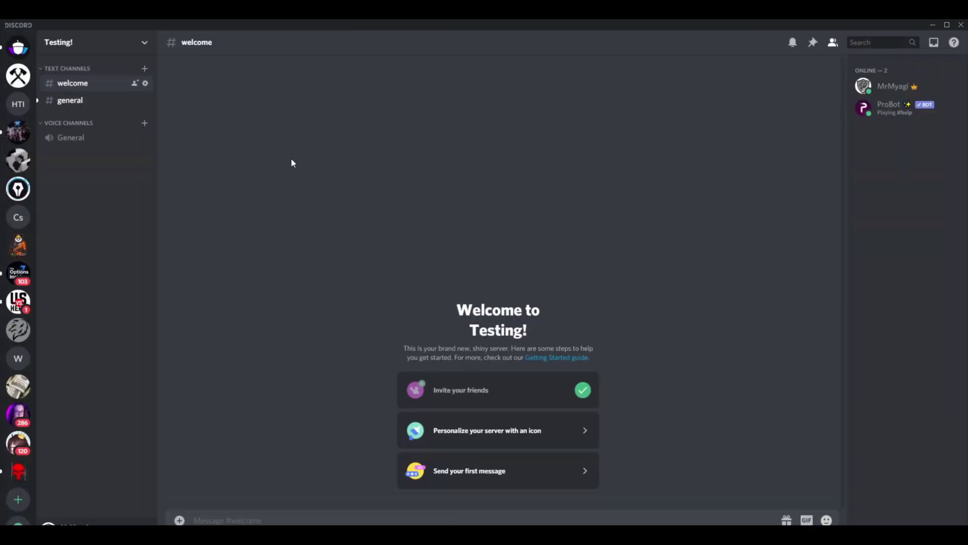
Reopen the Testing! server's Roles settings to confirm the role order, then close them.
click(87, 42)
click(80, 109)
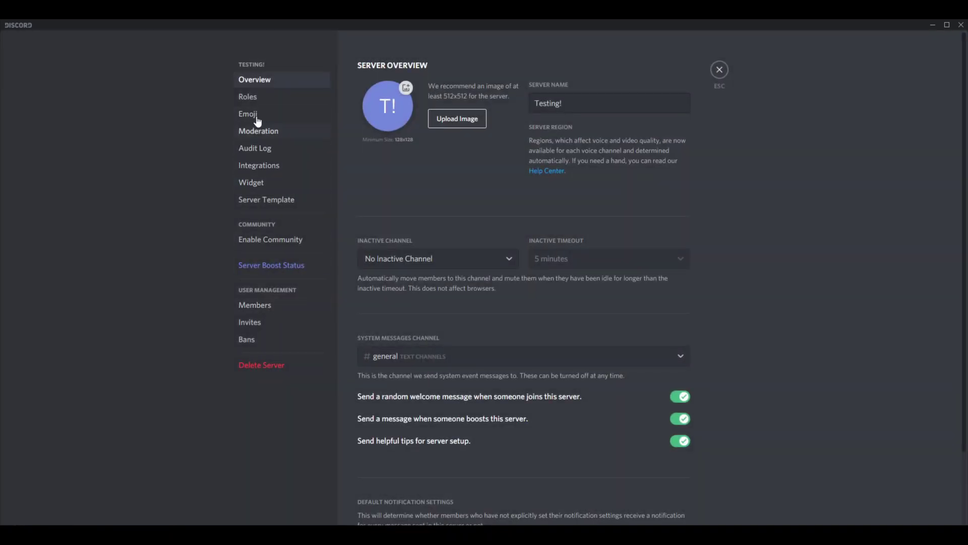
click(252, 97)
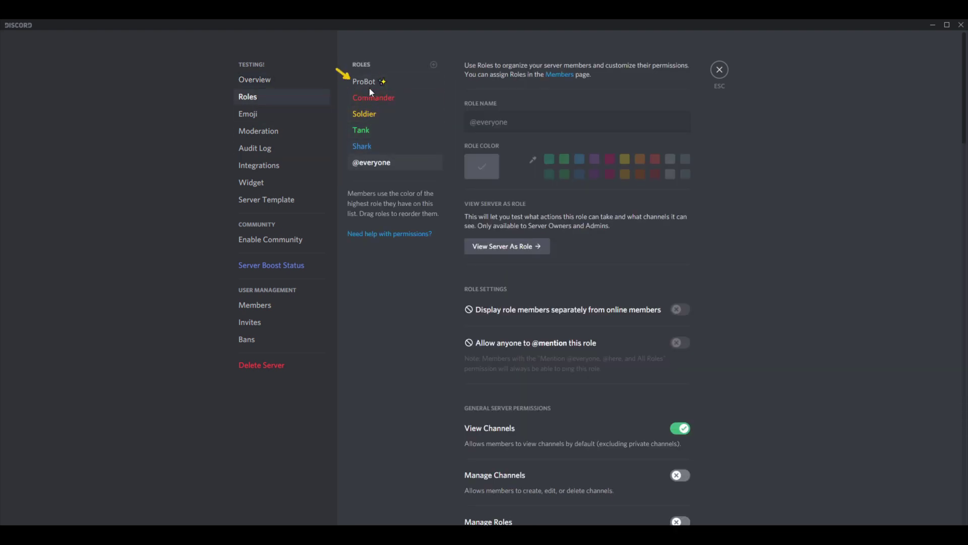
click(723, 72)
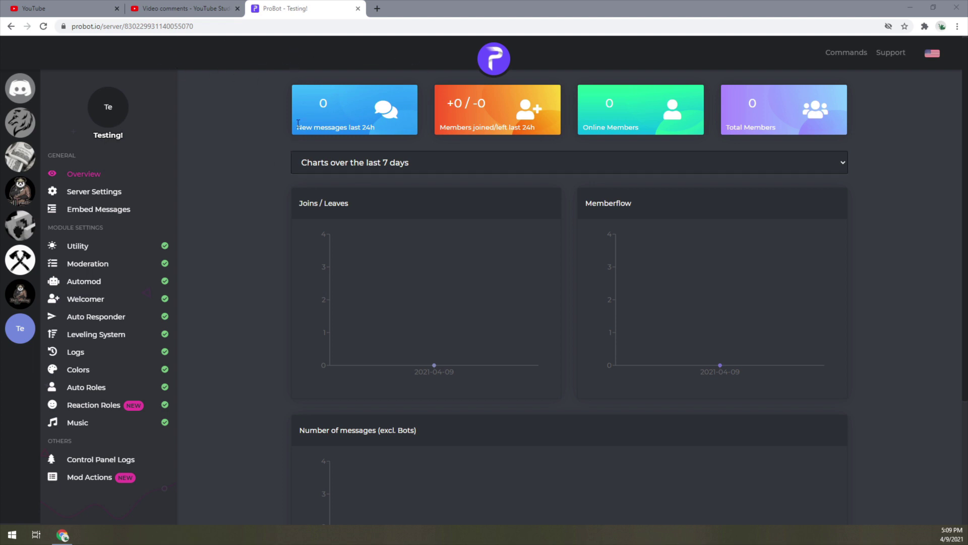
Create a new ProBot embed named Roles.
click(112, 216)
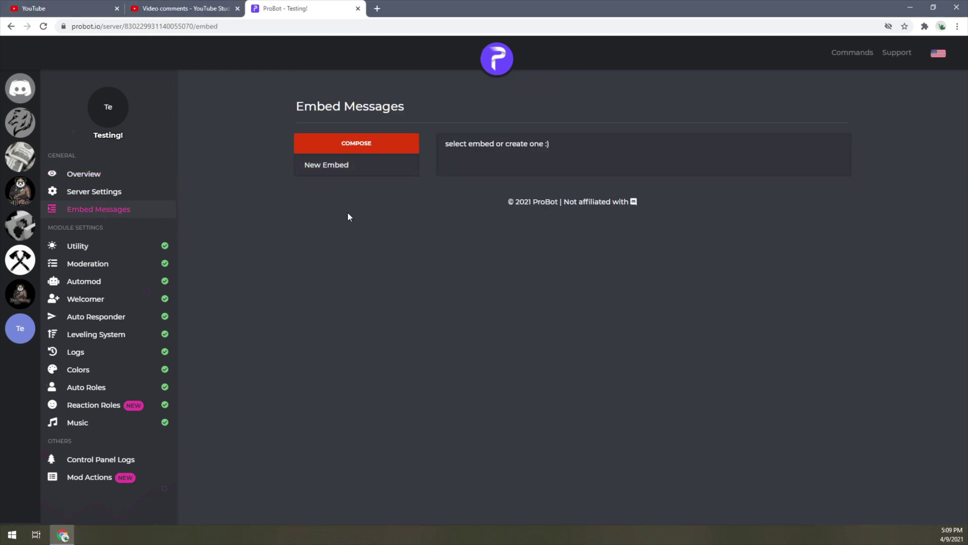
click(371, 168)
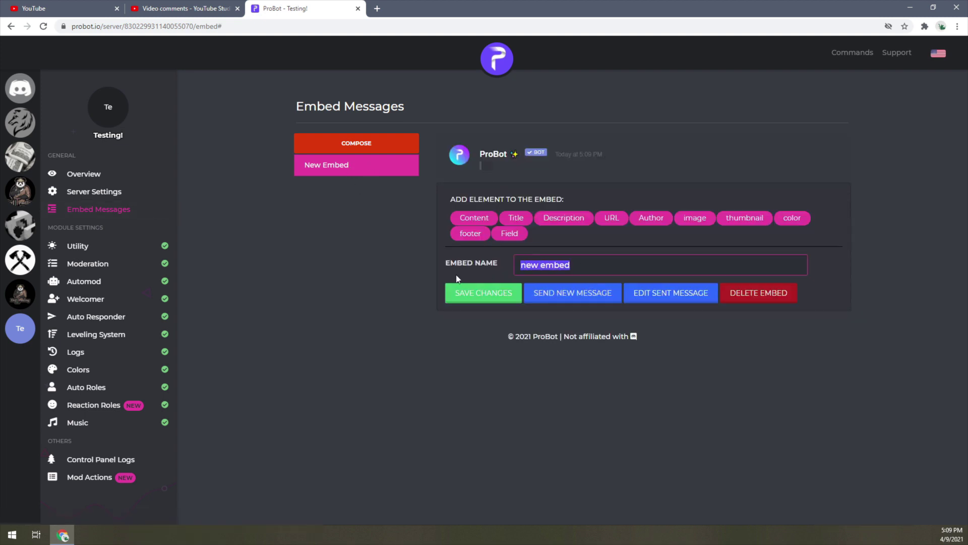
text(Roles)
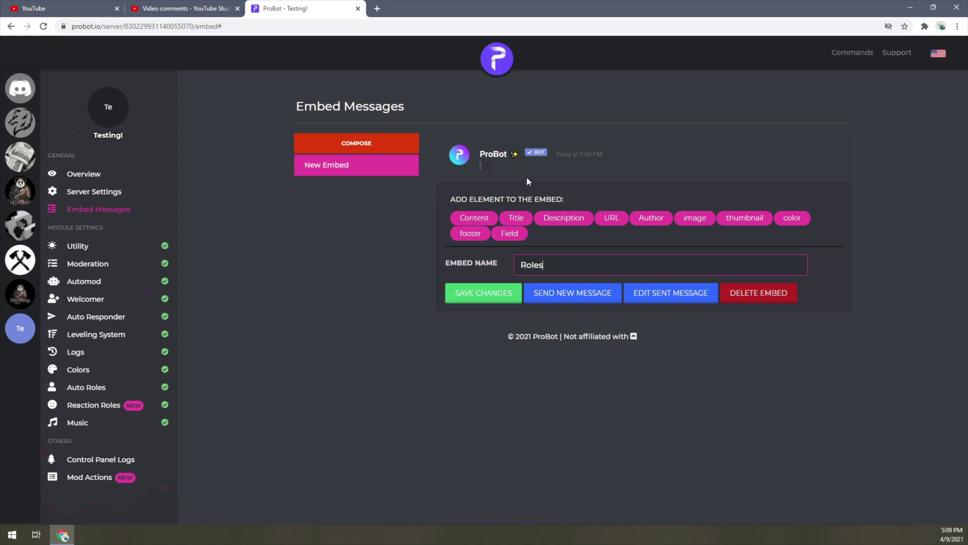
Give the Roles embed the title 'Select a role' and description 'Choose your role.', and save it.
click(516, 218)
click(569, 298)
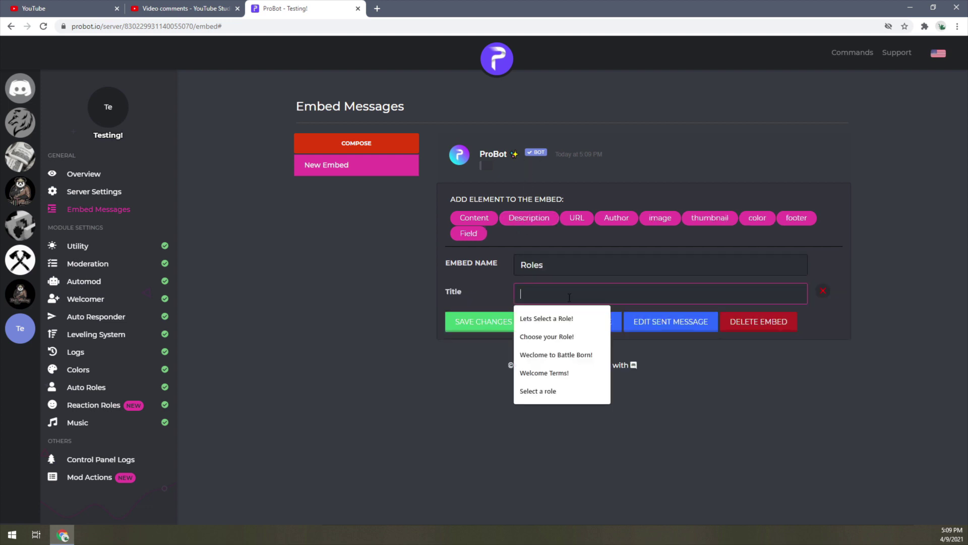
text(Select a)
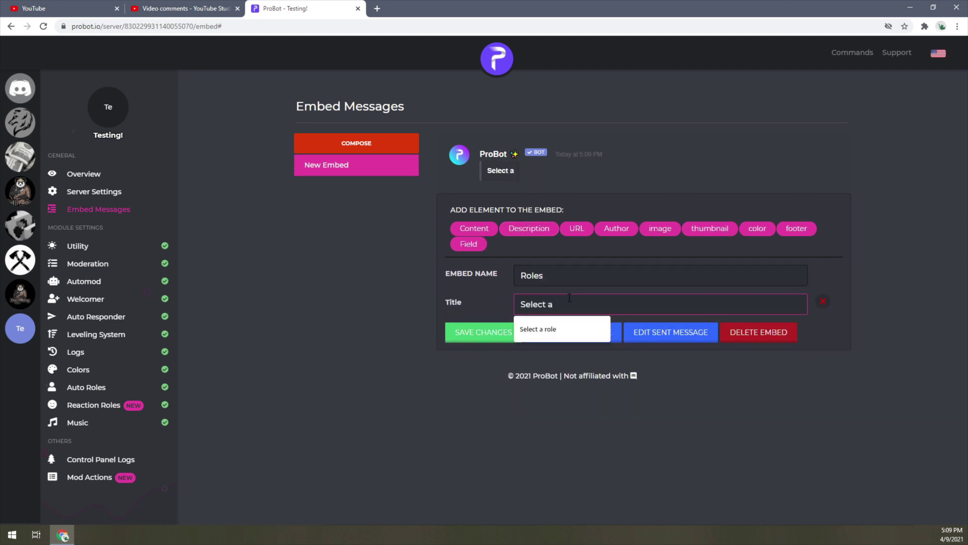
text( role)
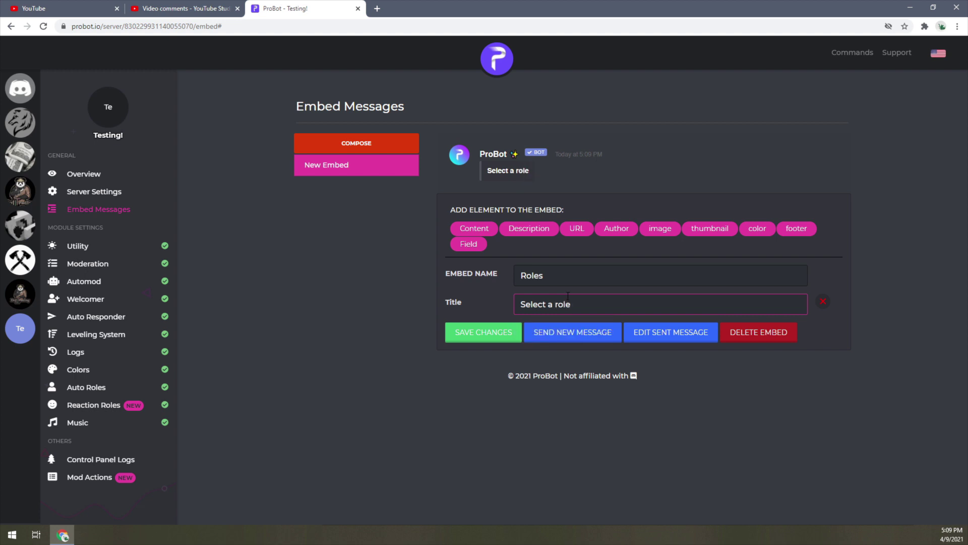
click(540, 228)
click(573, 348)
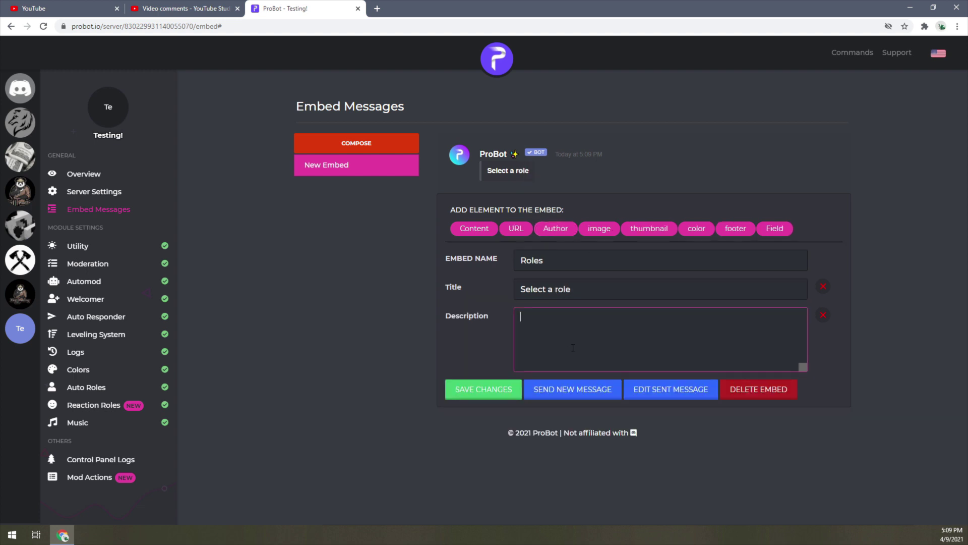
text(Chooose)
key(BackSpace)
key(BackSpace)
key(BackSpace)
key(BackSpace)
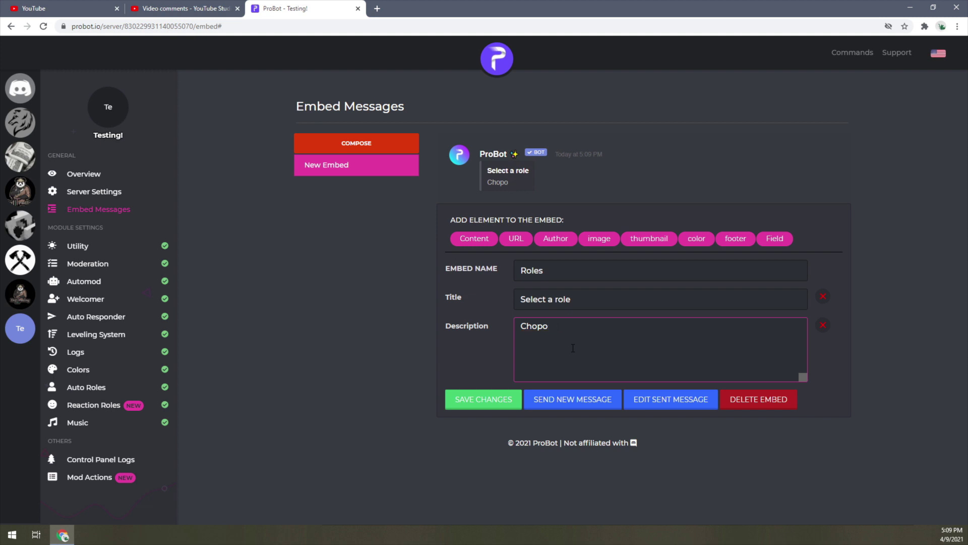
text(ose your ro)
text(le/)
text(.)
click(484, 400)
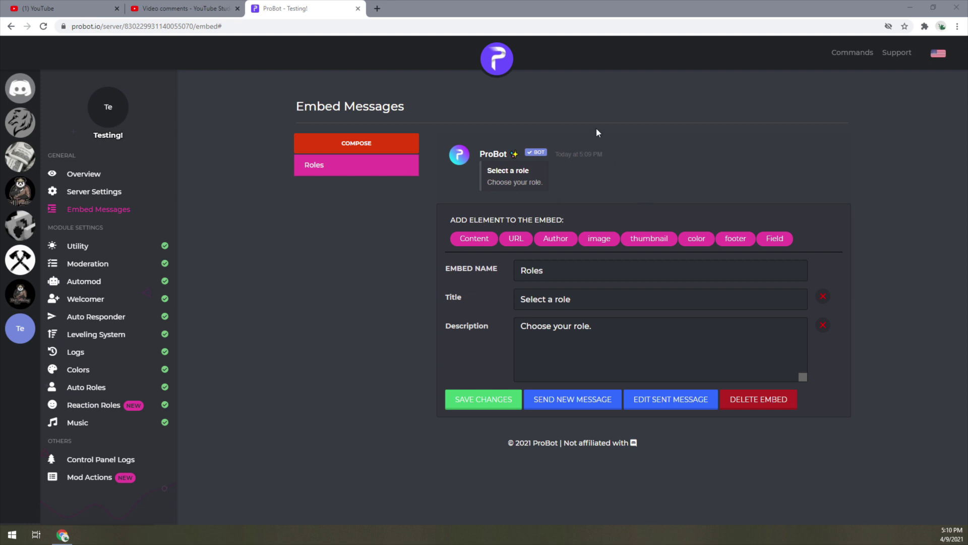
click(568, 403)
Send the 'Select a role' embed as a new message in #welcome.
click(577, 283)
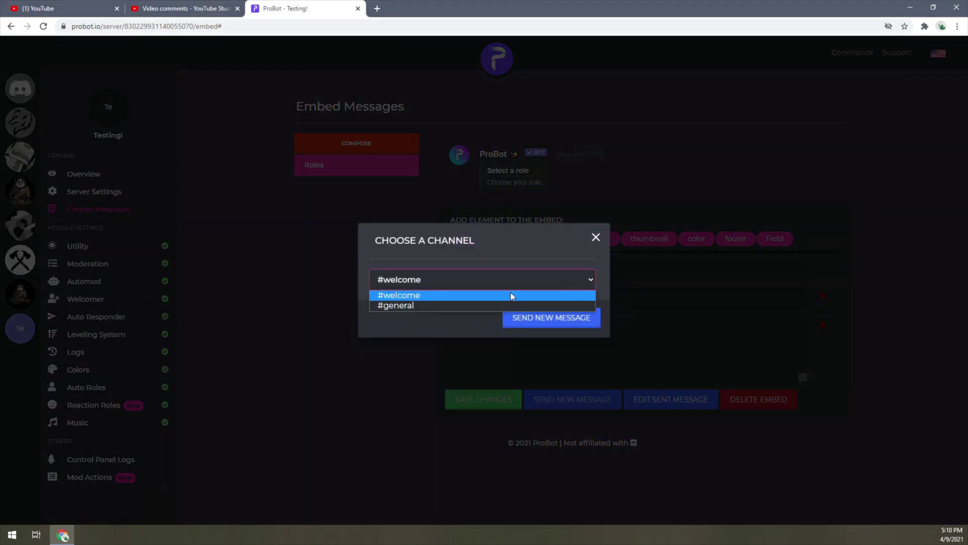
click(448, 296)
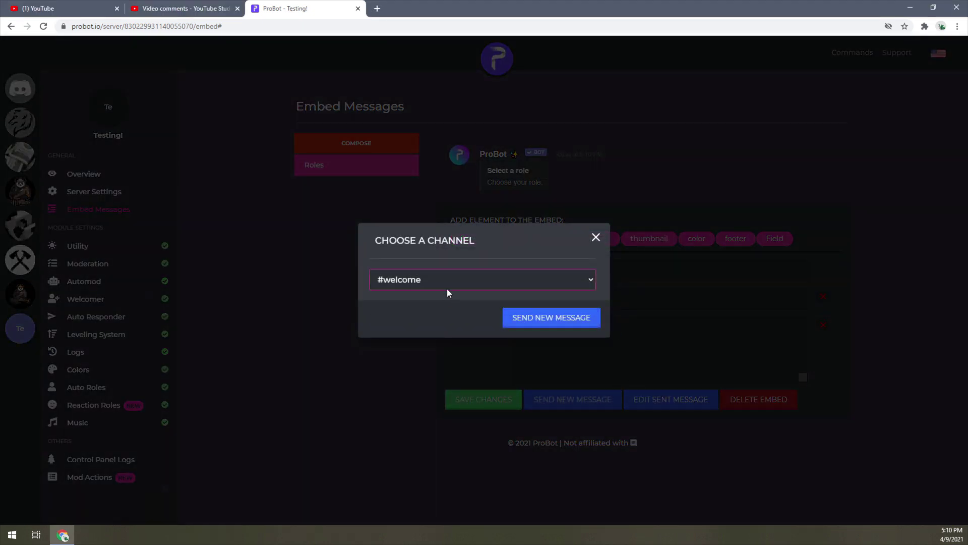
click(560, 320)
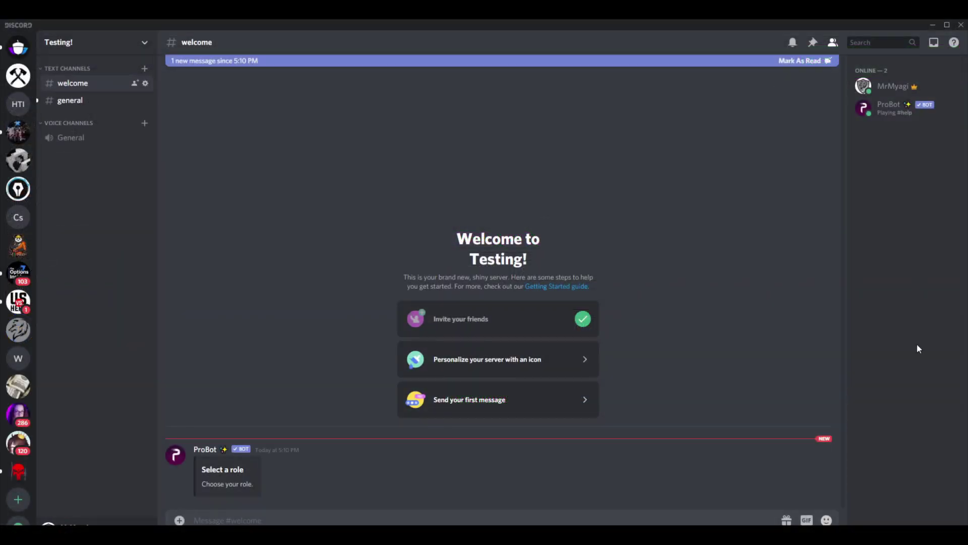
Confirm the 'Select a role' embed is in #welcome, then go to ProBot's Reaction Roles page.
click(86, 85)
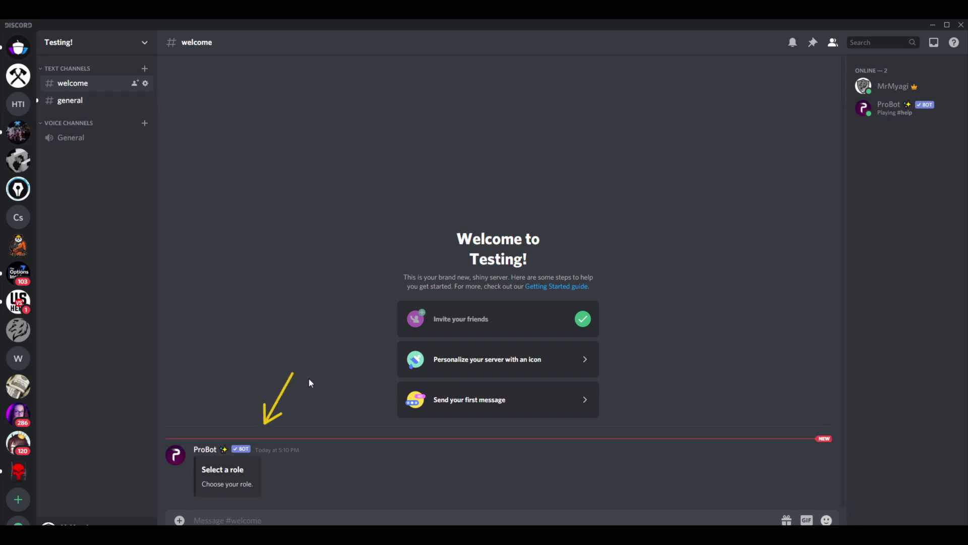
click(76, 100)
click(78, 91)
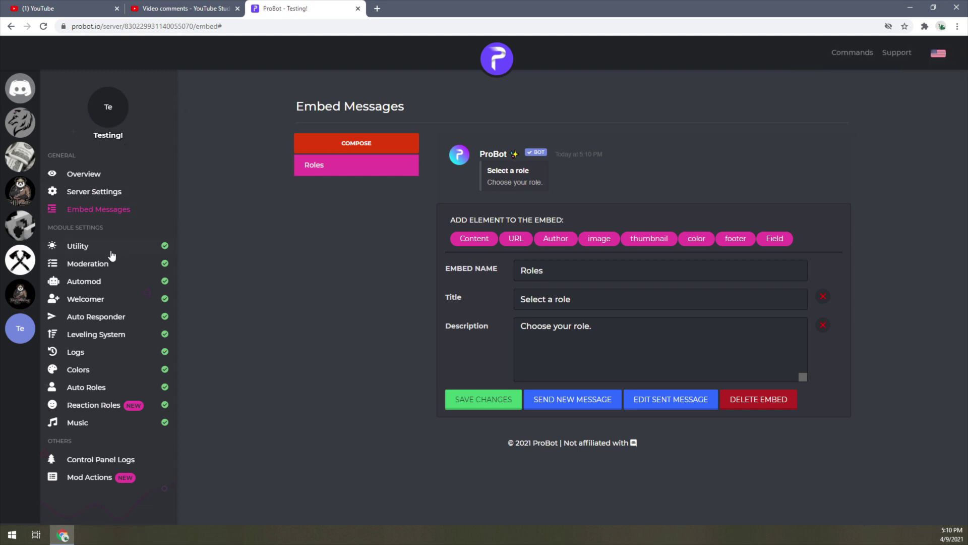
click(97, 405)
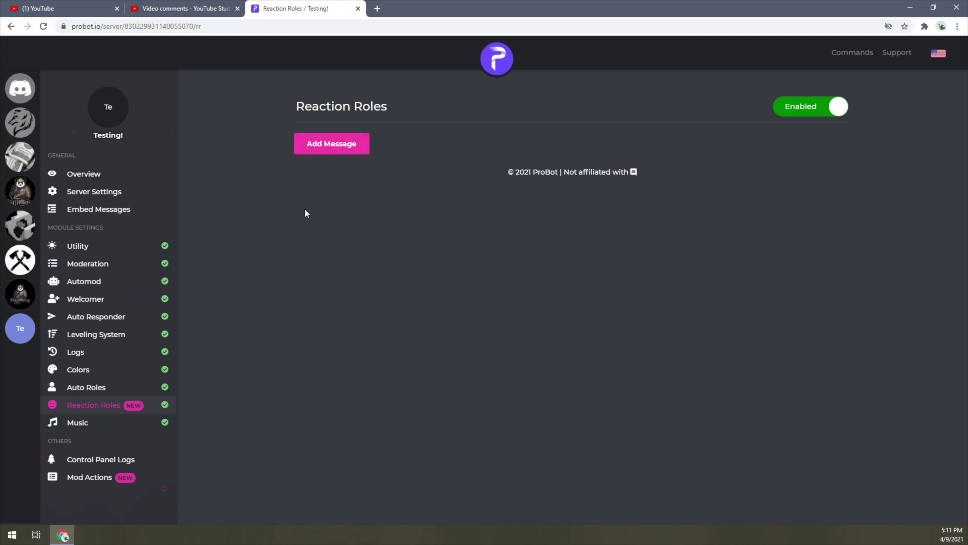
Add a reaction-role message using the Roles embed, linked to the #welcome message from 05:10:20 PM.
click(321, 147)
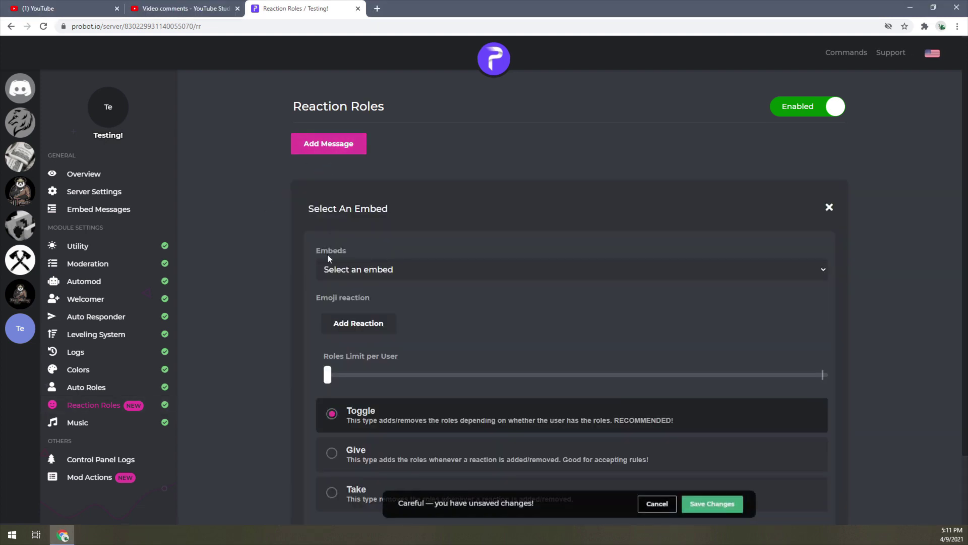
scroll(328, 253, down, 1)
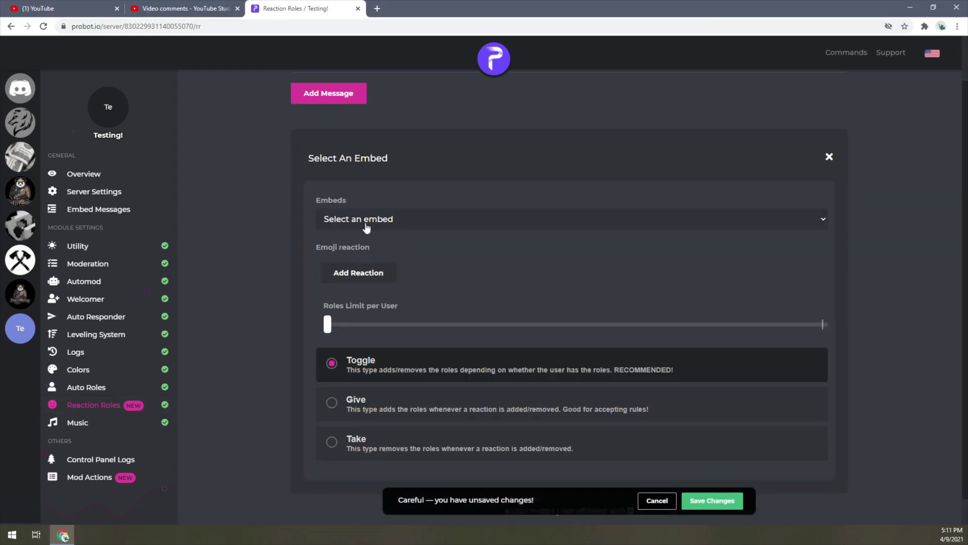
click(599, 226)
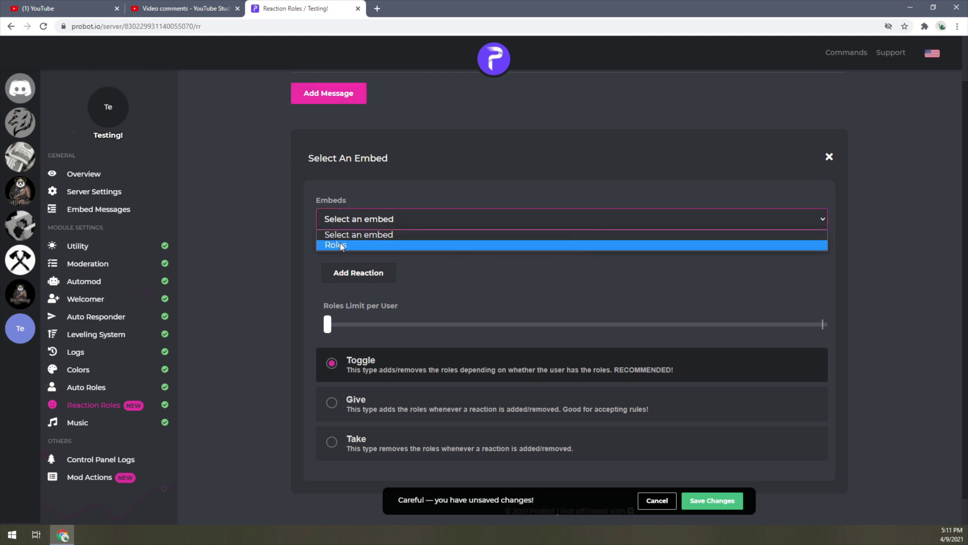
click(370, 244)
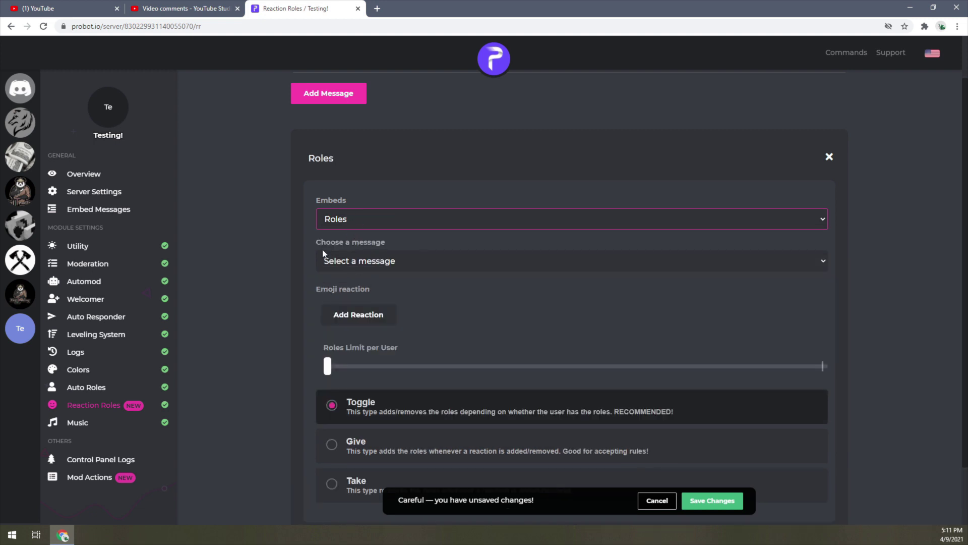
drag(236, 287, 287, 279)
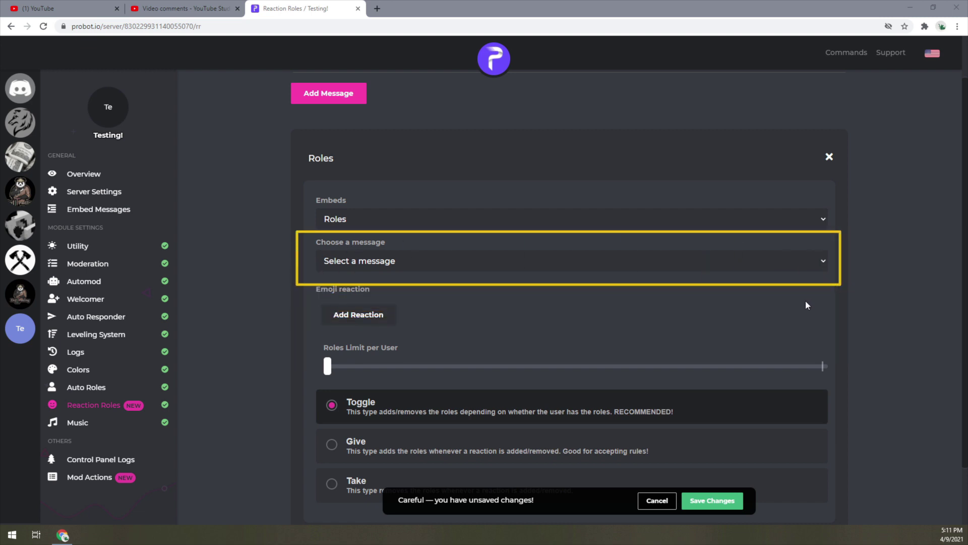
click(742, 261)
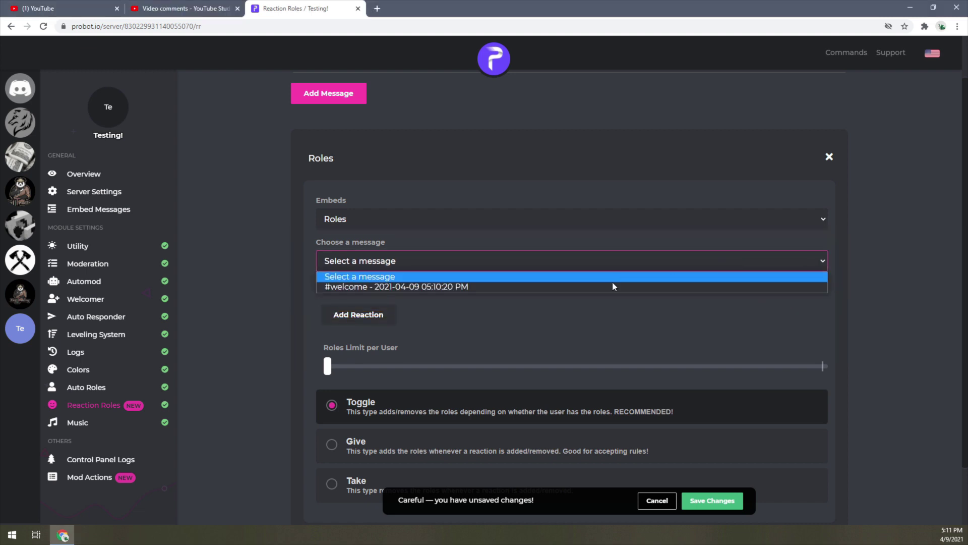
click(455, 286)
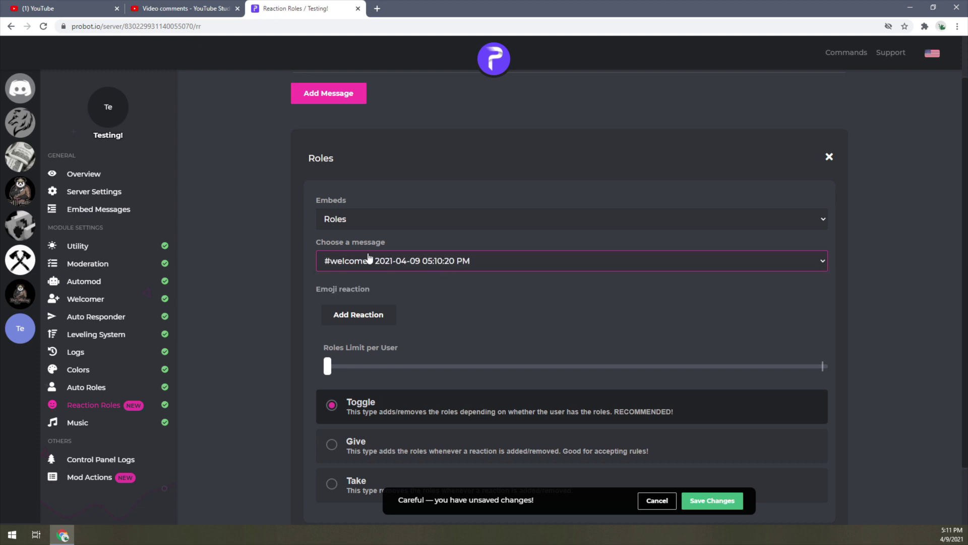
scroll(239, 251, down, 1)
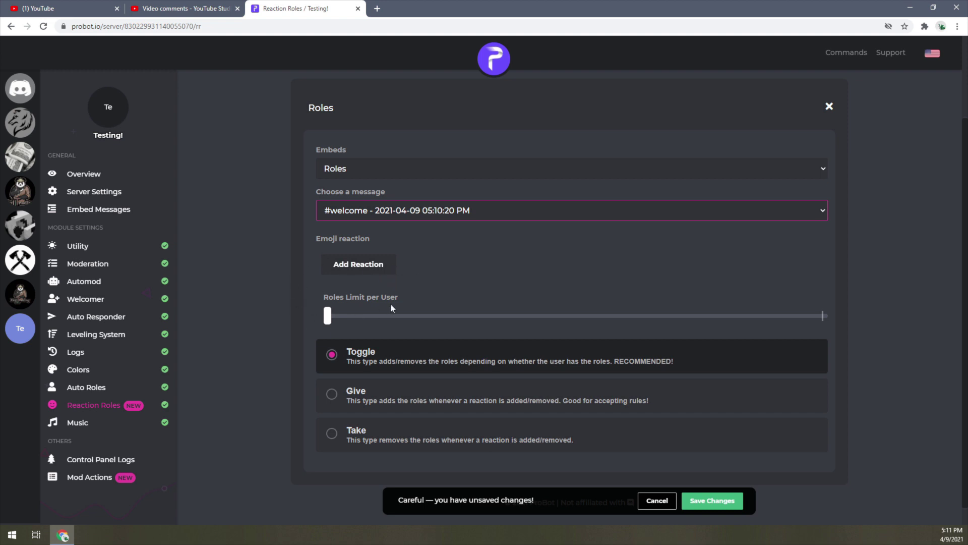
Add the heart-eyes emoji as a reaction on the Roles reaction-role message.
click(371, 268)
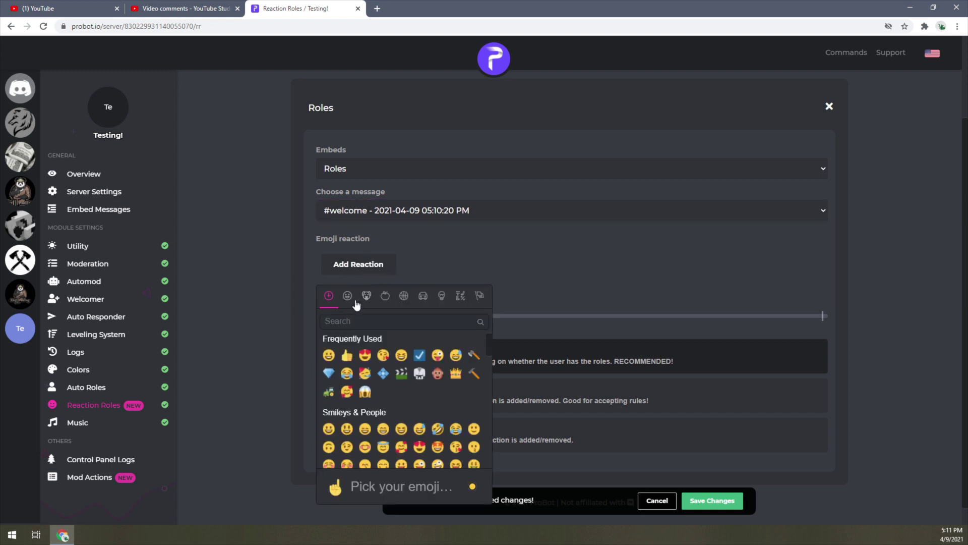
click(364, 356)
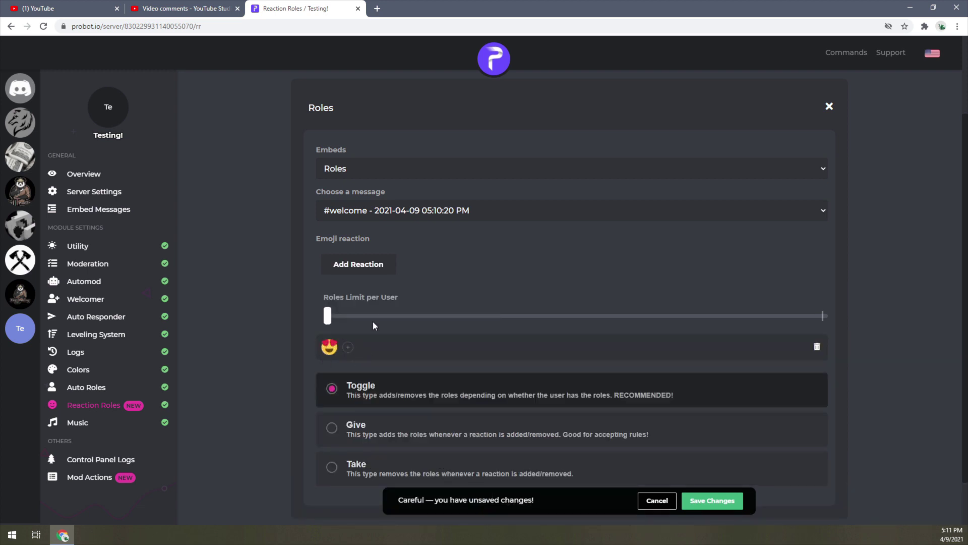
click(348, 348)
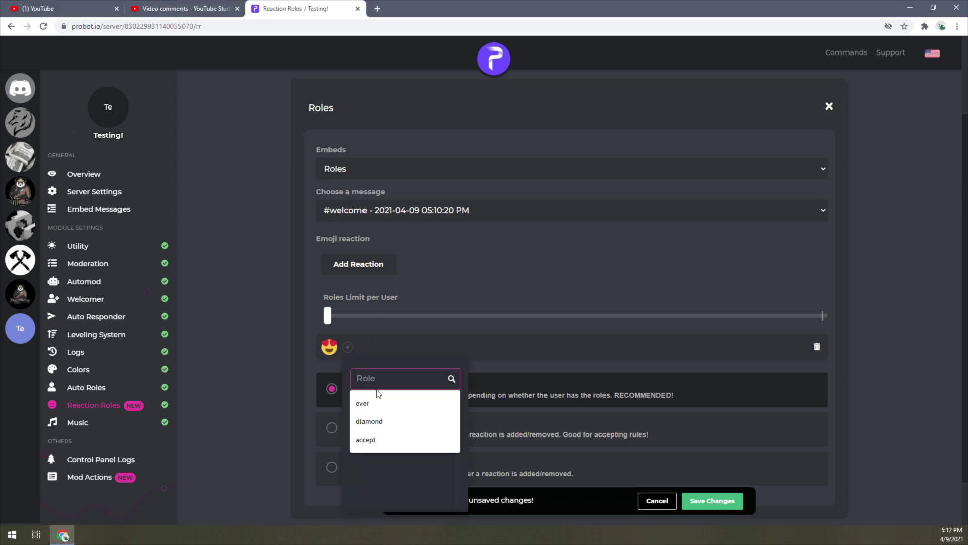
Clear the role search and reopen the heart-eyes role list showing Commander, Soldier, Tank and Shark.
click(392, 359)
click(348, 347)
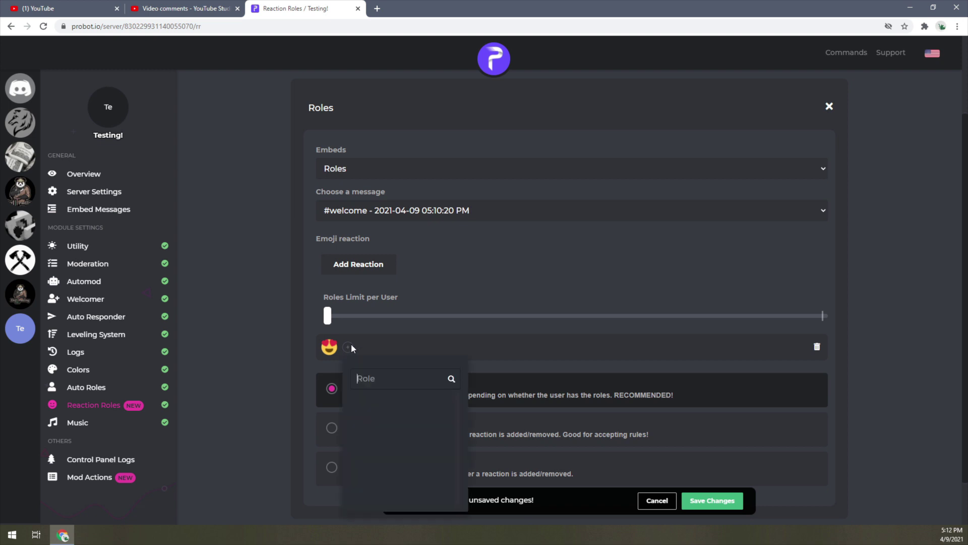
click(392, 385)
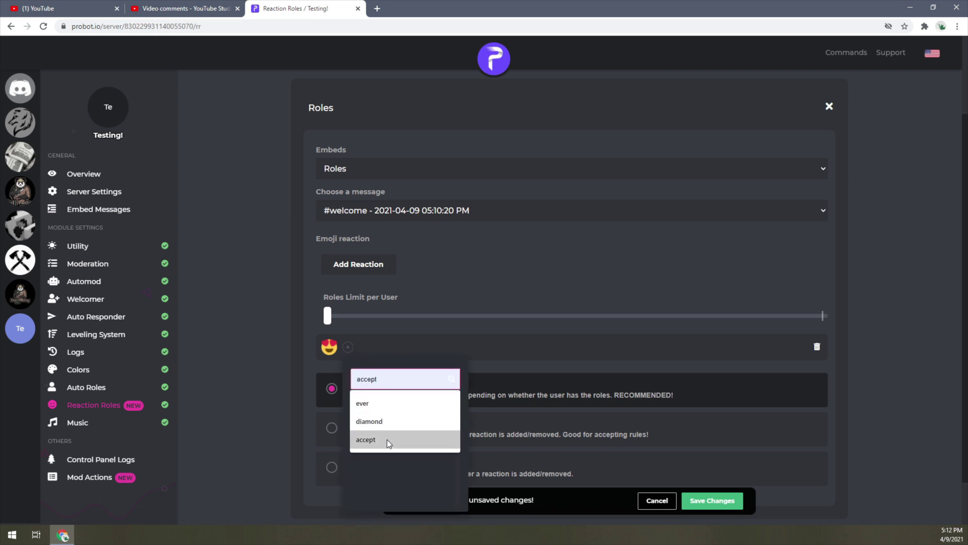
click(381, 479)
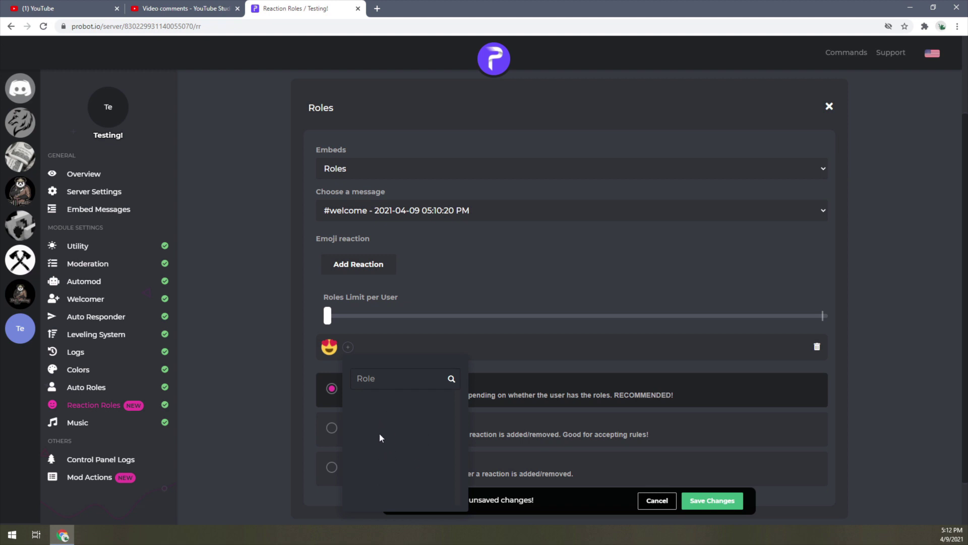
click(388, 348)
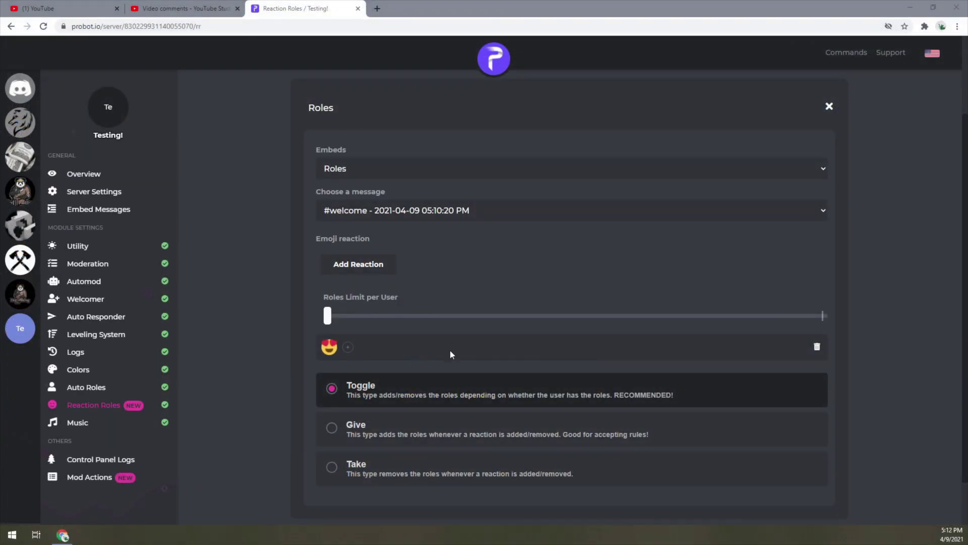
click(348, 347)
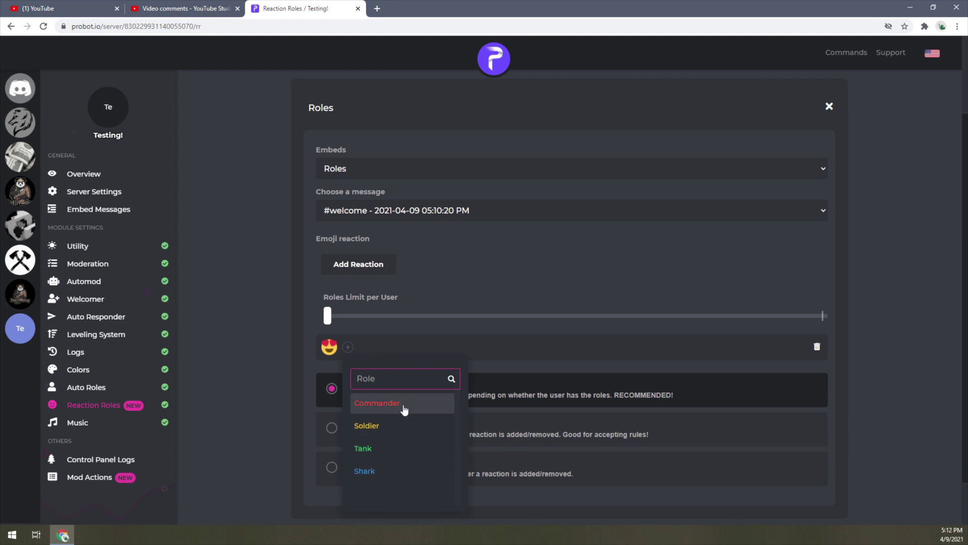
Assign Shark to the heart-eyes reaction and add a diamond reaction mapped to Tank.
click(397, 474)
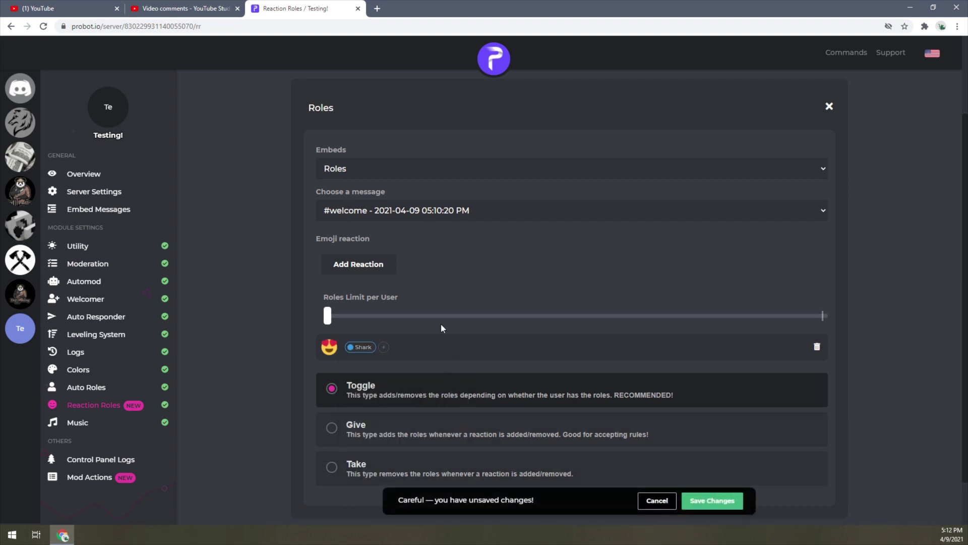
scroll(441, 325, down, 1)
click(361, 214)
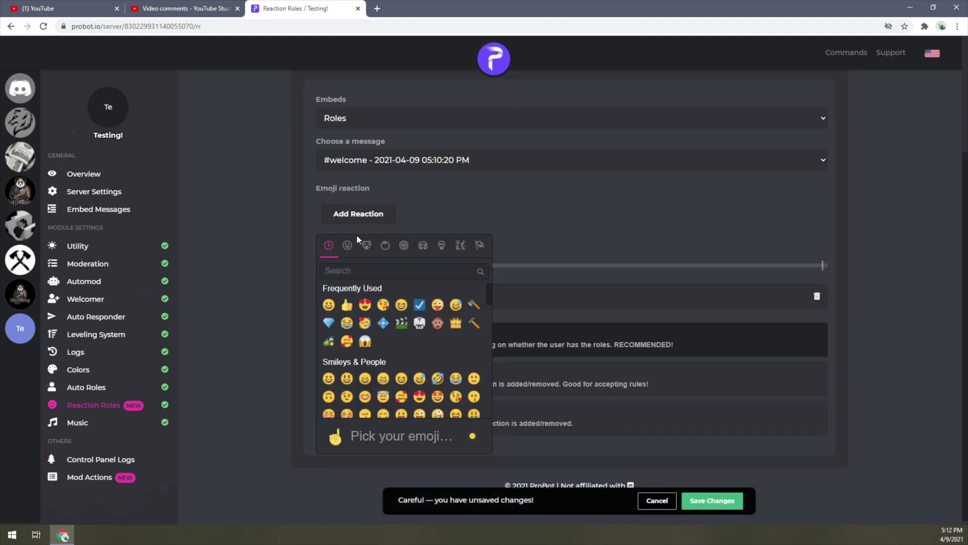
click(385, 326)
click(348, 328)
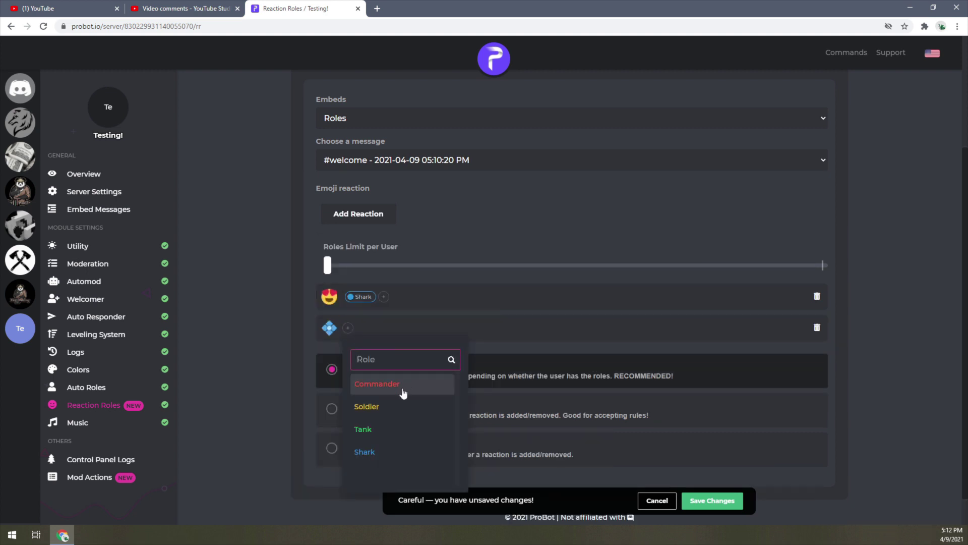
click(379, 432)
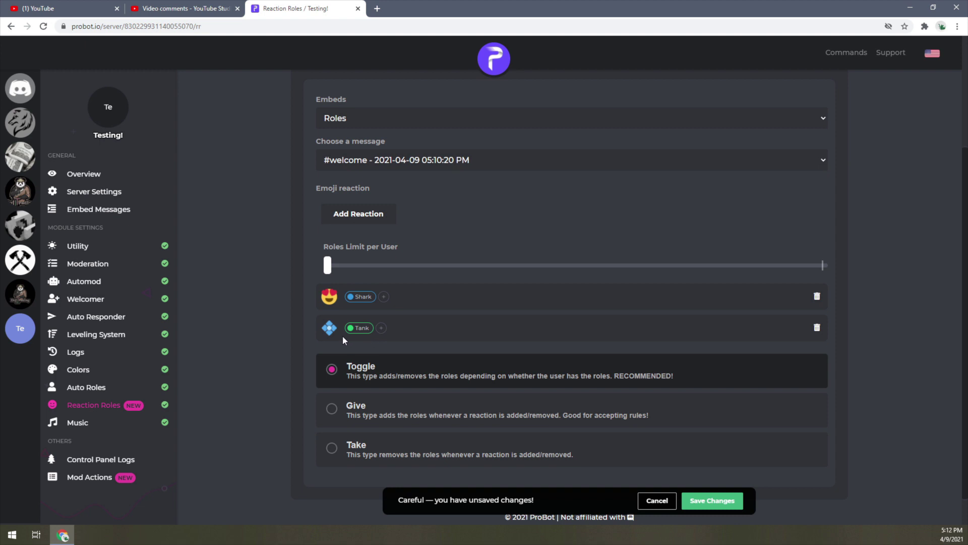
Add axe and uniform reactions assigned to the Soldier and Commander roles.
click(352, 218)
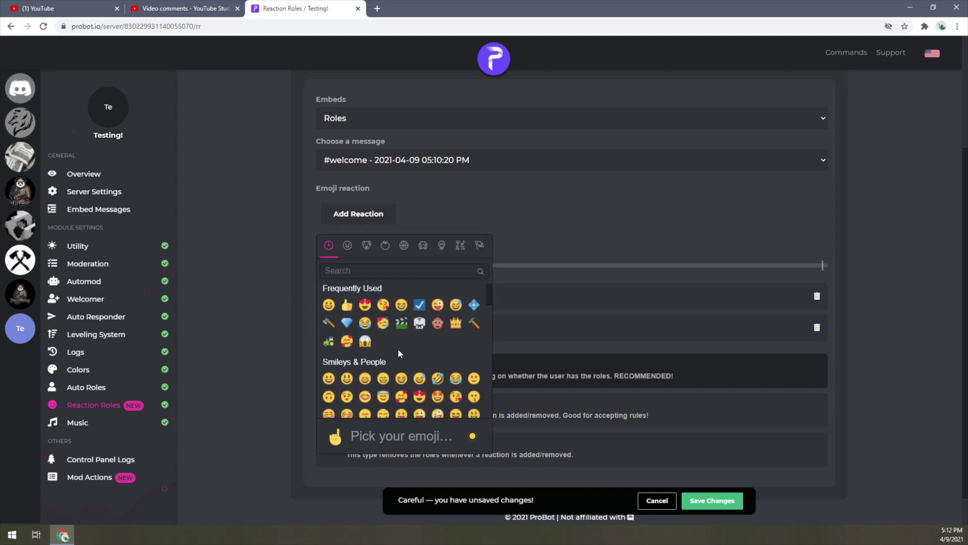
click(328, 323)
click(348, 361)
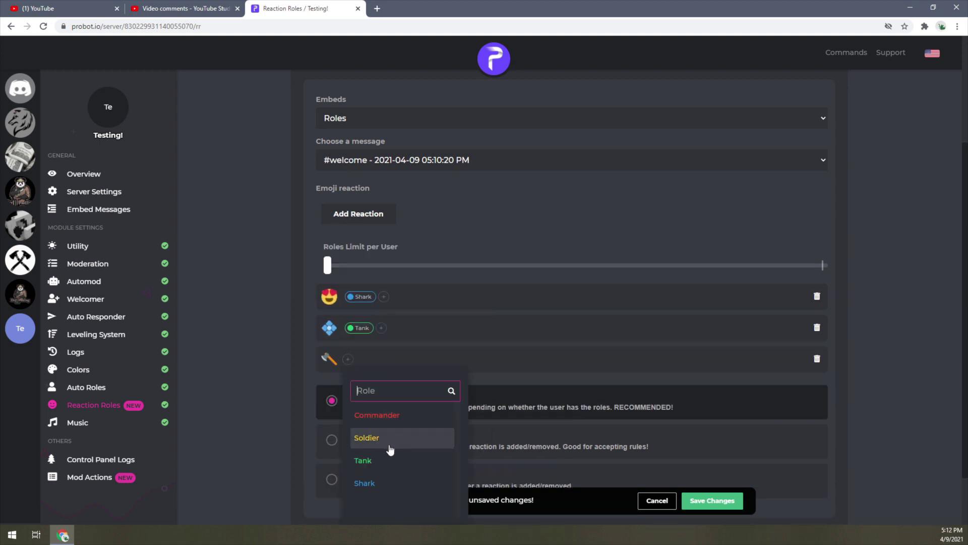
click(397, 438)
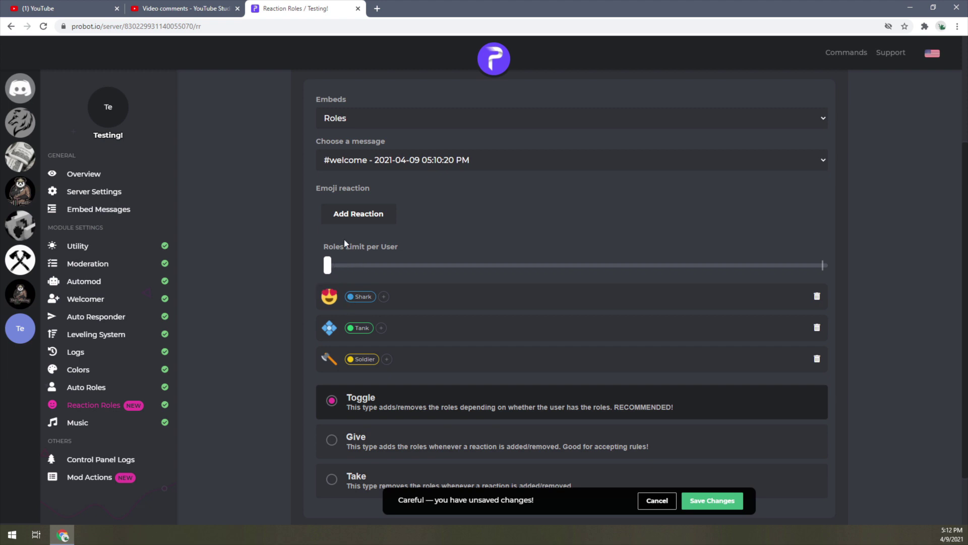
click(353, 216)
click(418, 324)
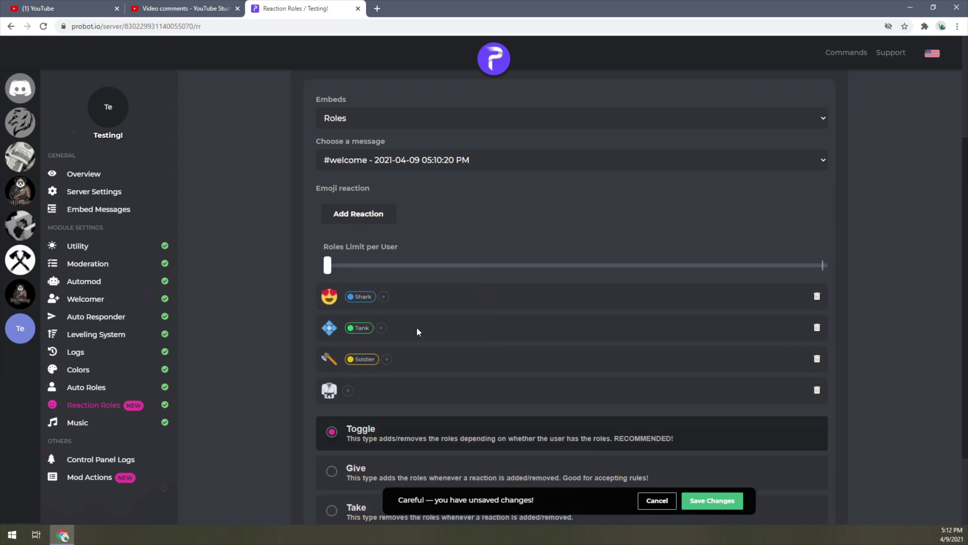
click(349, 393)
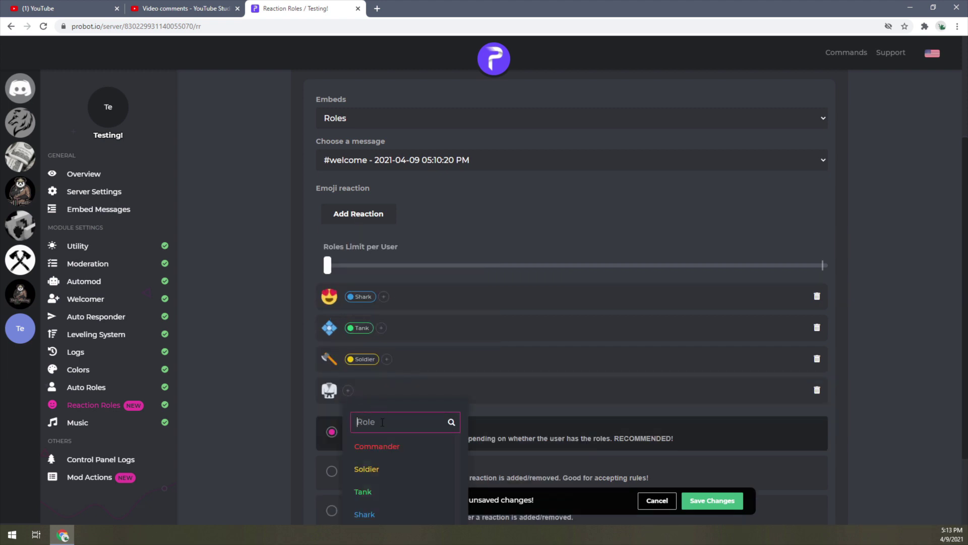
click(401, 453)
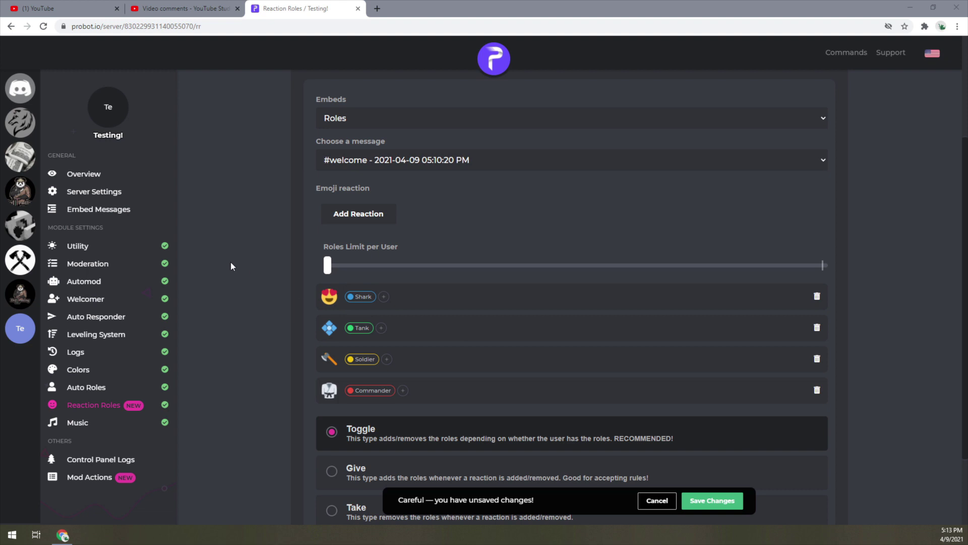
scroll(231, 267, down, 1)
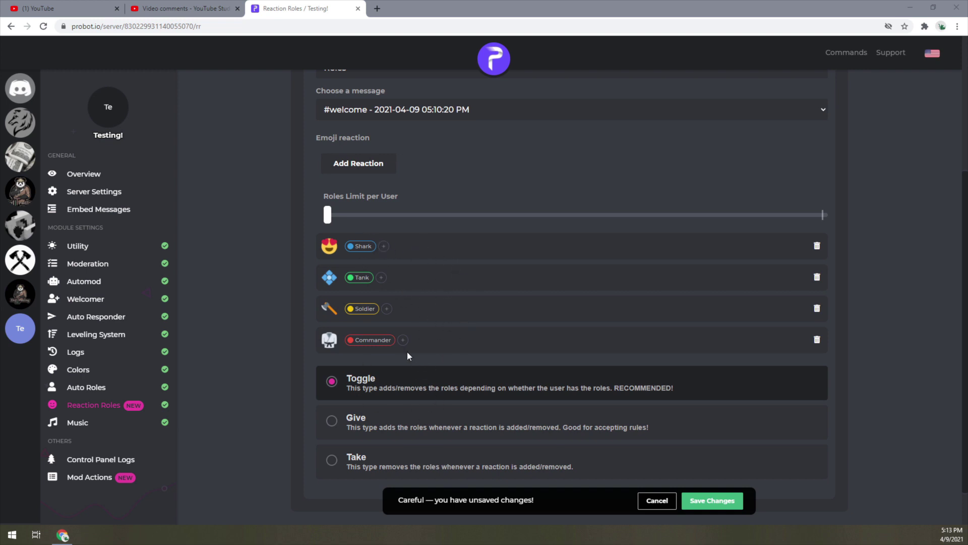
Save the four emoji-to-role reaction settings in the ProBot dashboard.
click(709, 505)
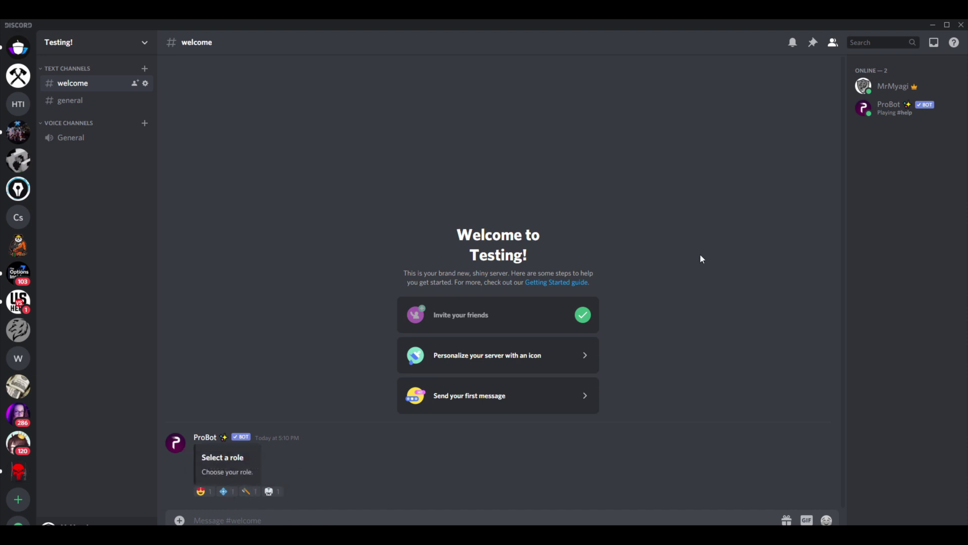
React with axe and diamond to get Soldier and Tank, checking the member's roles.
click(885, 94)
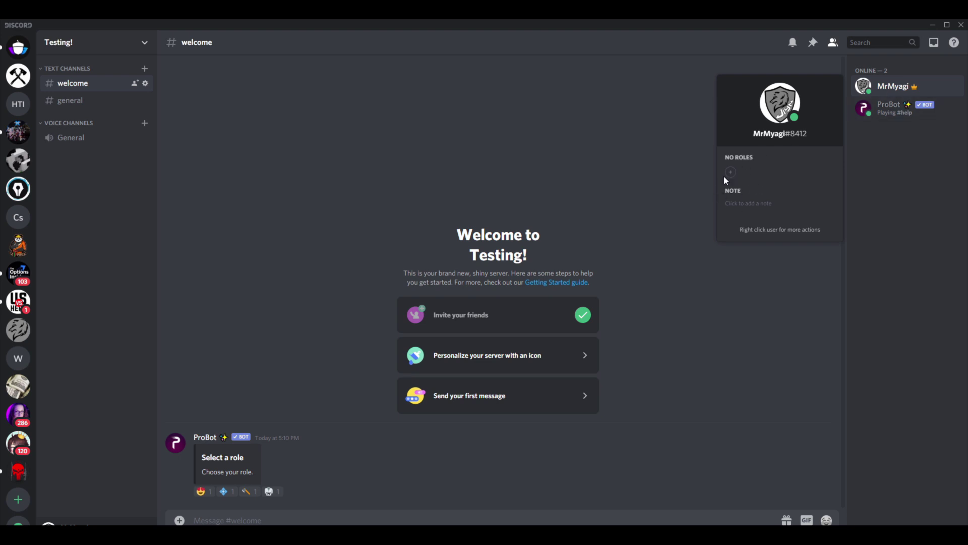
click(658, 182)
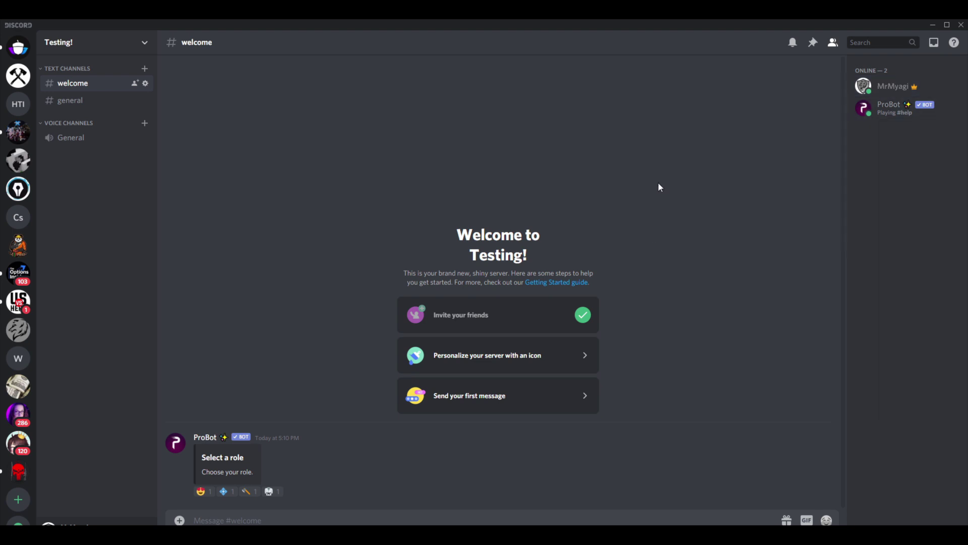
click(249, 493)
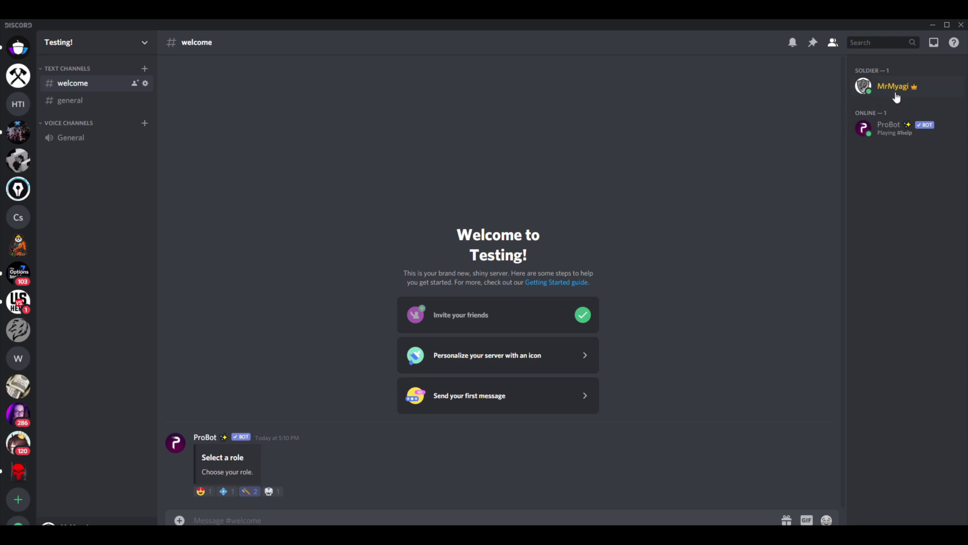
click(226, 492)
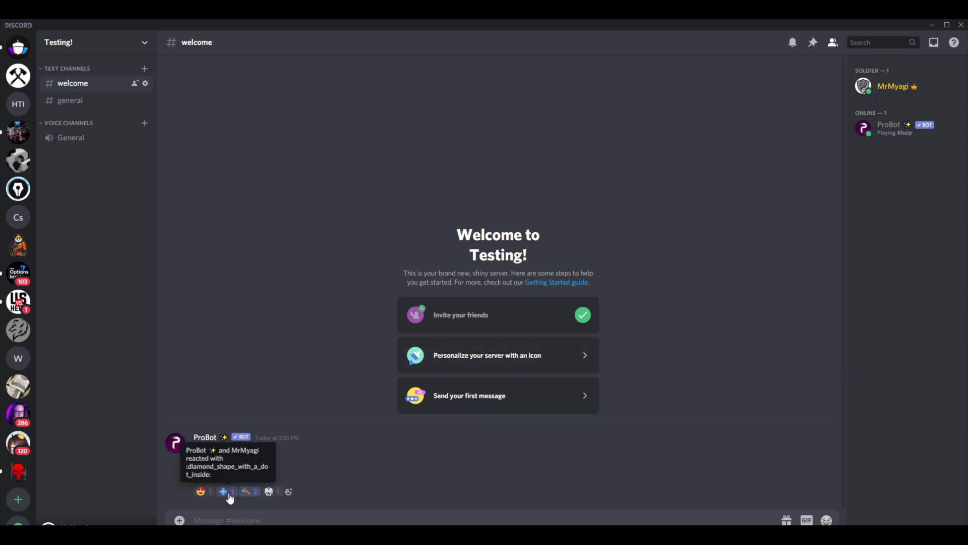
click(901, 92)
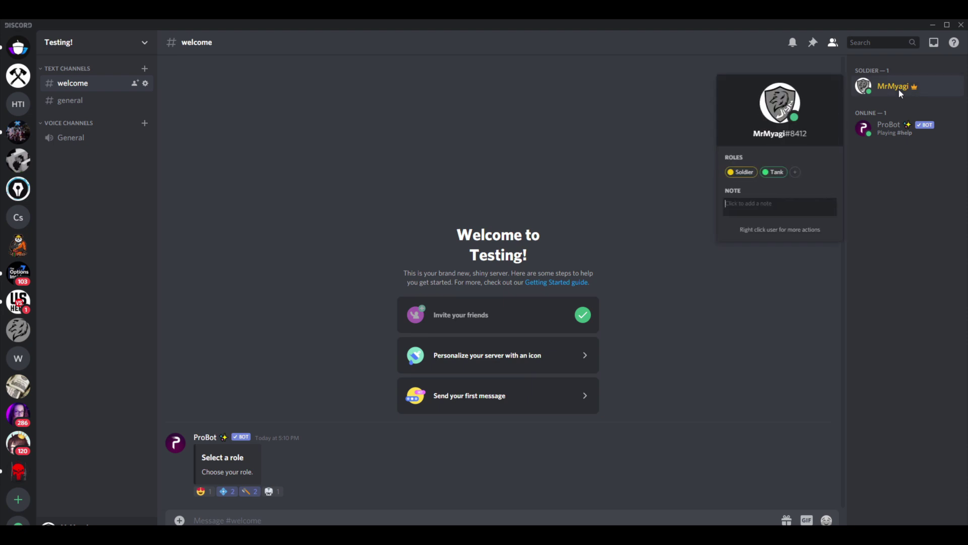
click(648, 169)
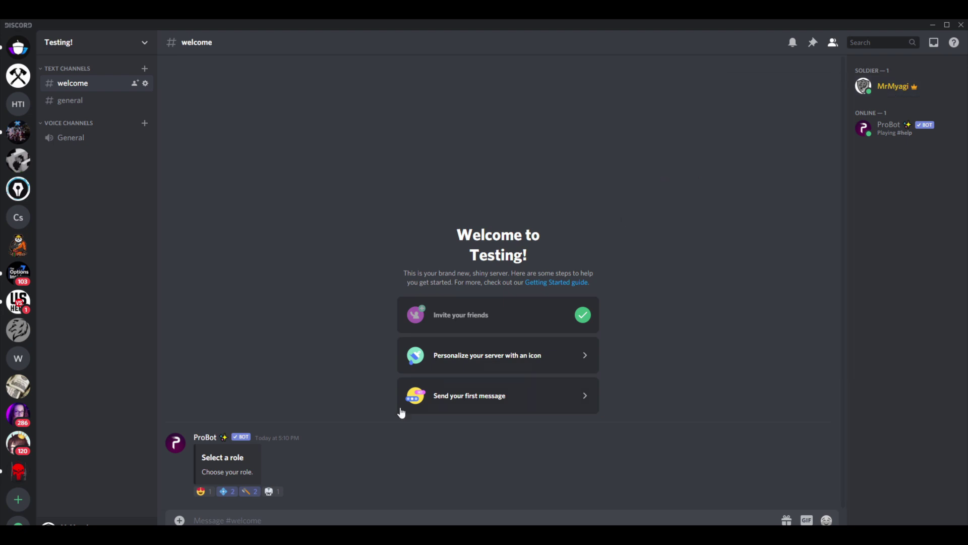
React with uniform and heart-eyes to get Commander and Shark, confirming all four roles.
click(271, 492)
click(893, 90)
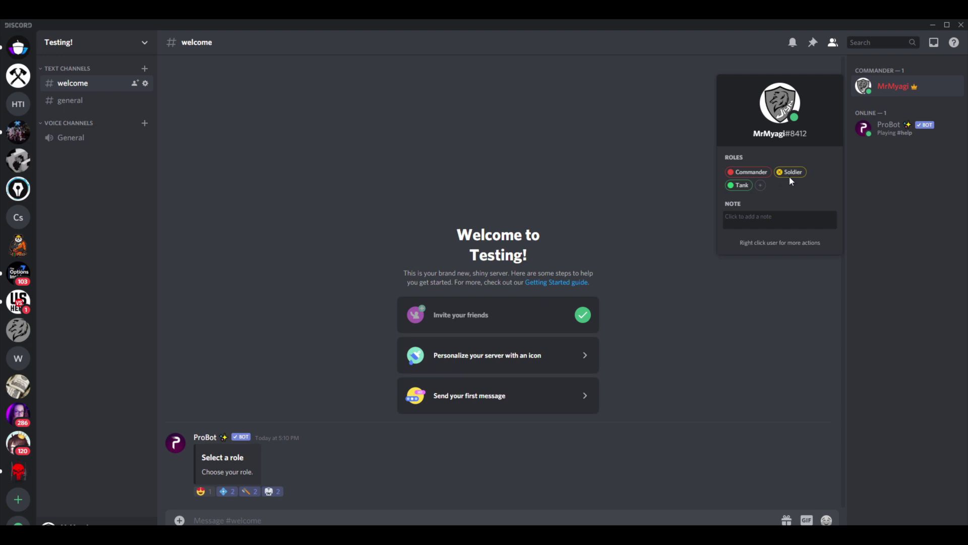
click(600, 180)
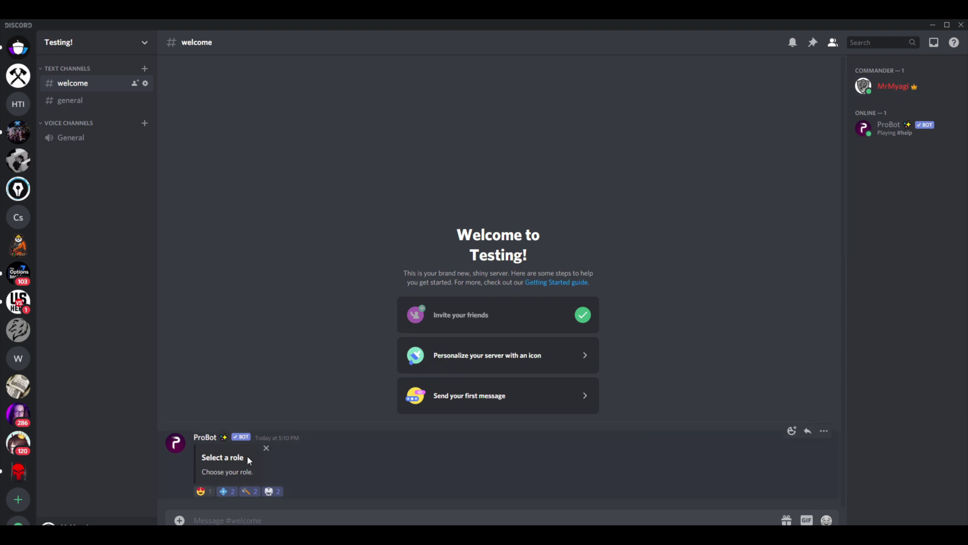
click(202, 491)
click(889, 86)
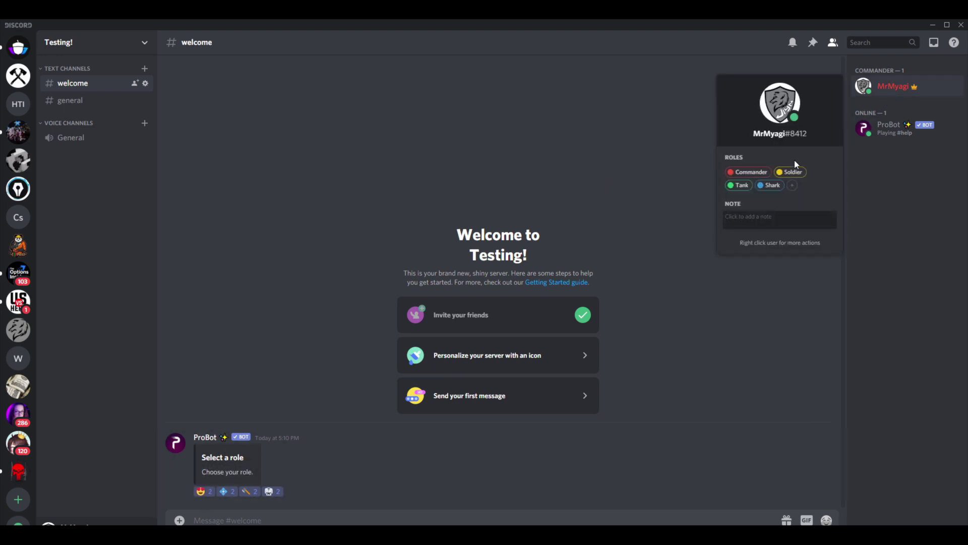
click(628, 175)
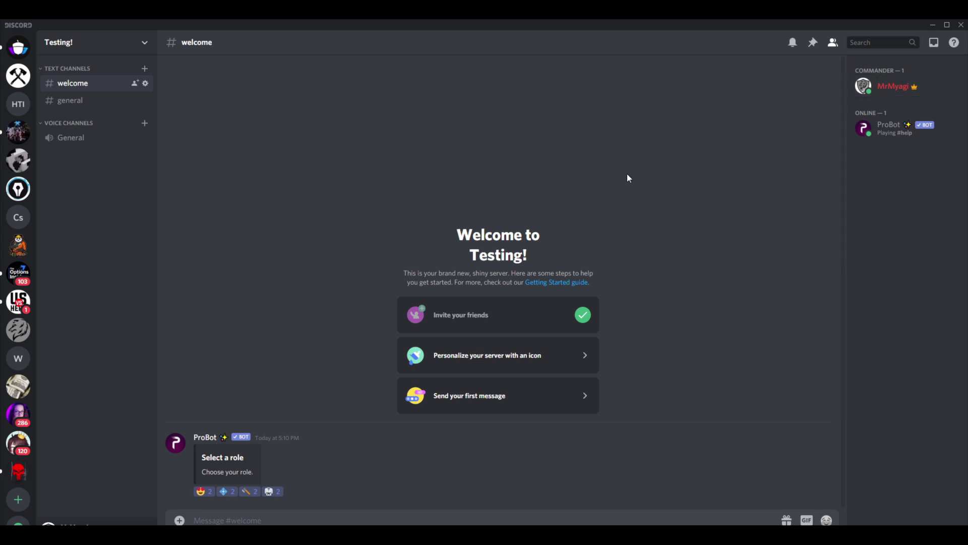